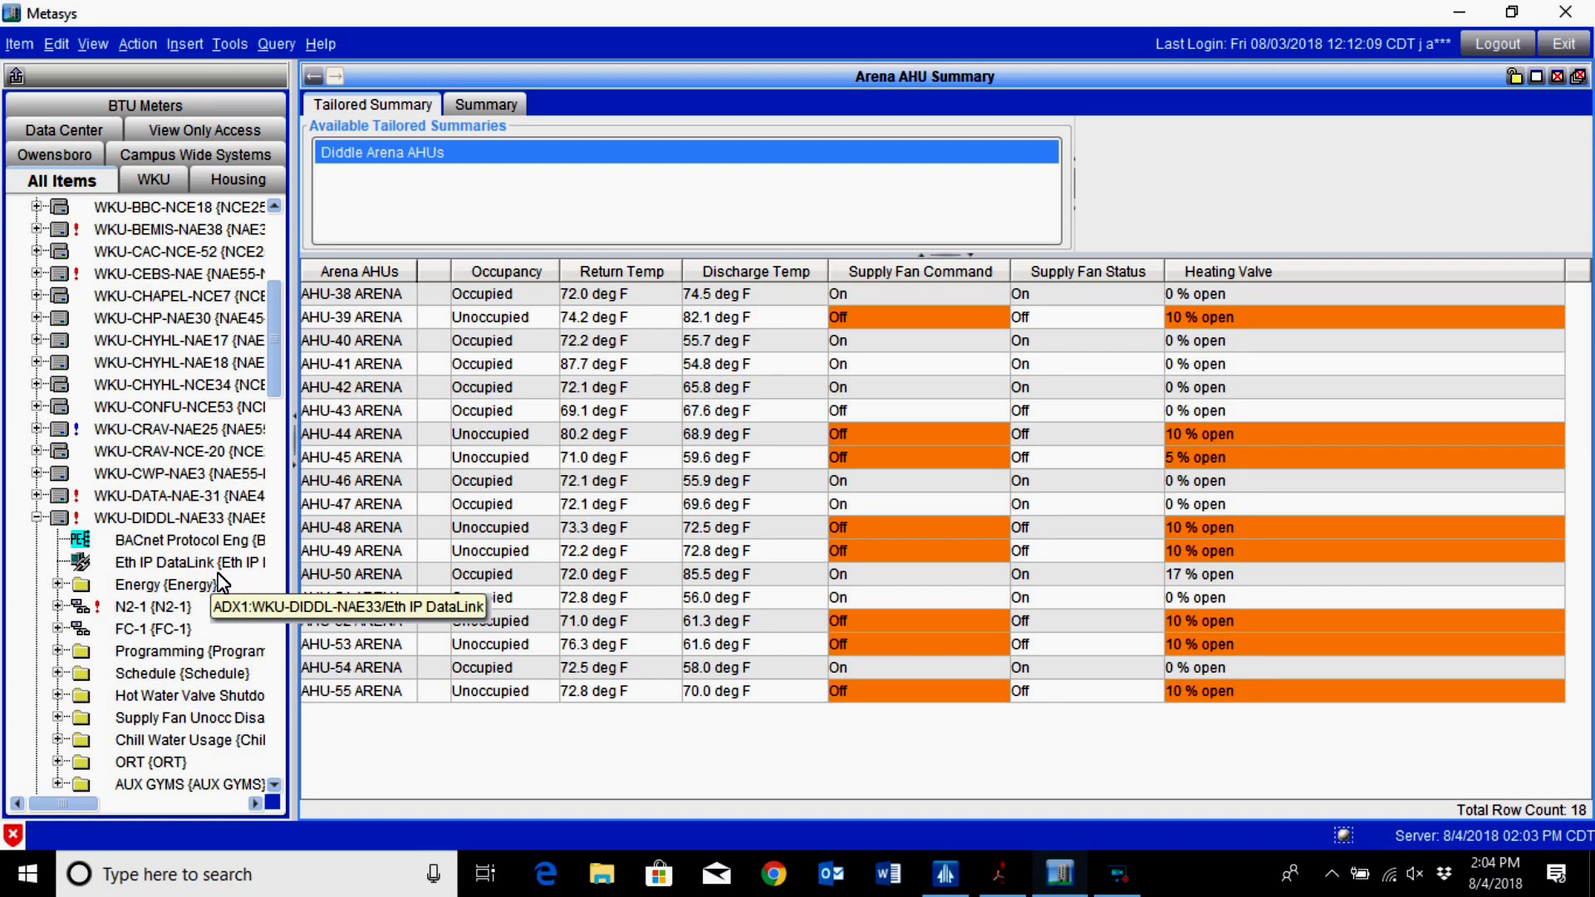
Expand and widen the Schedule folder tree, then show its Summary listing Game AHUs Enable and Arena Add AHUs Enable
scroll(216, 573, down, 2)
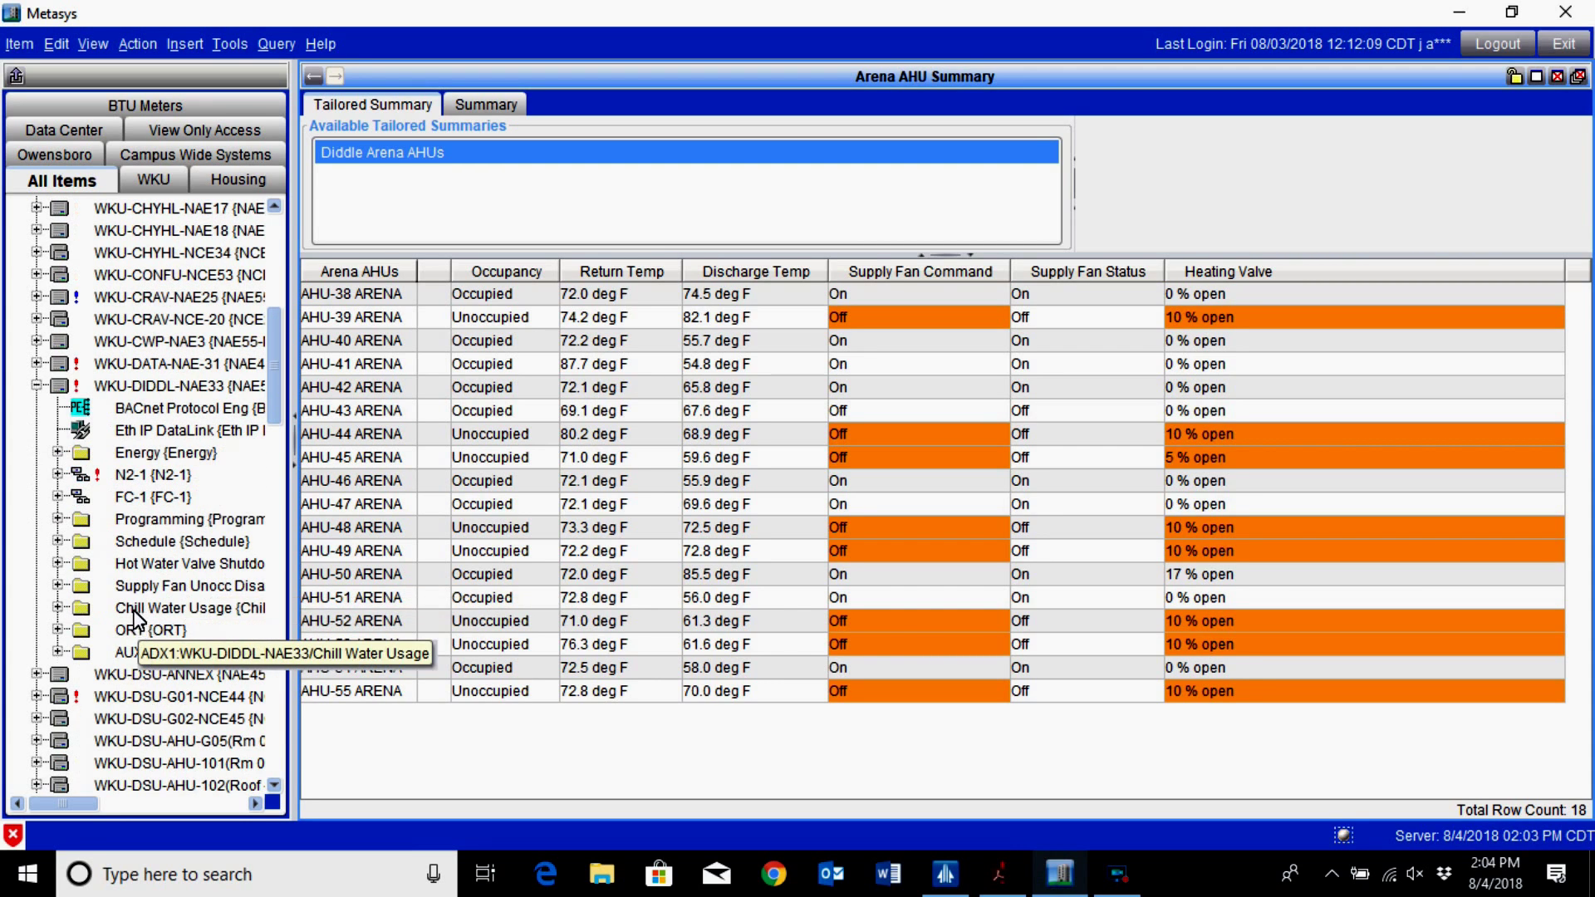
click(57, 540)
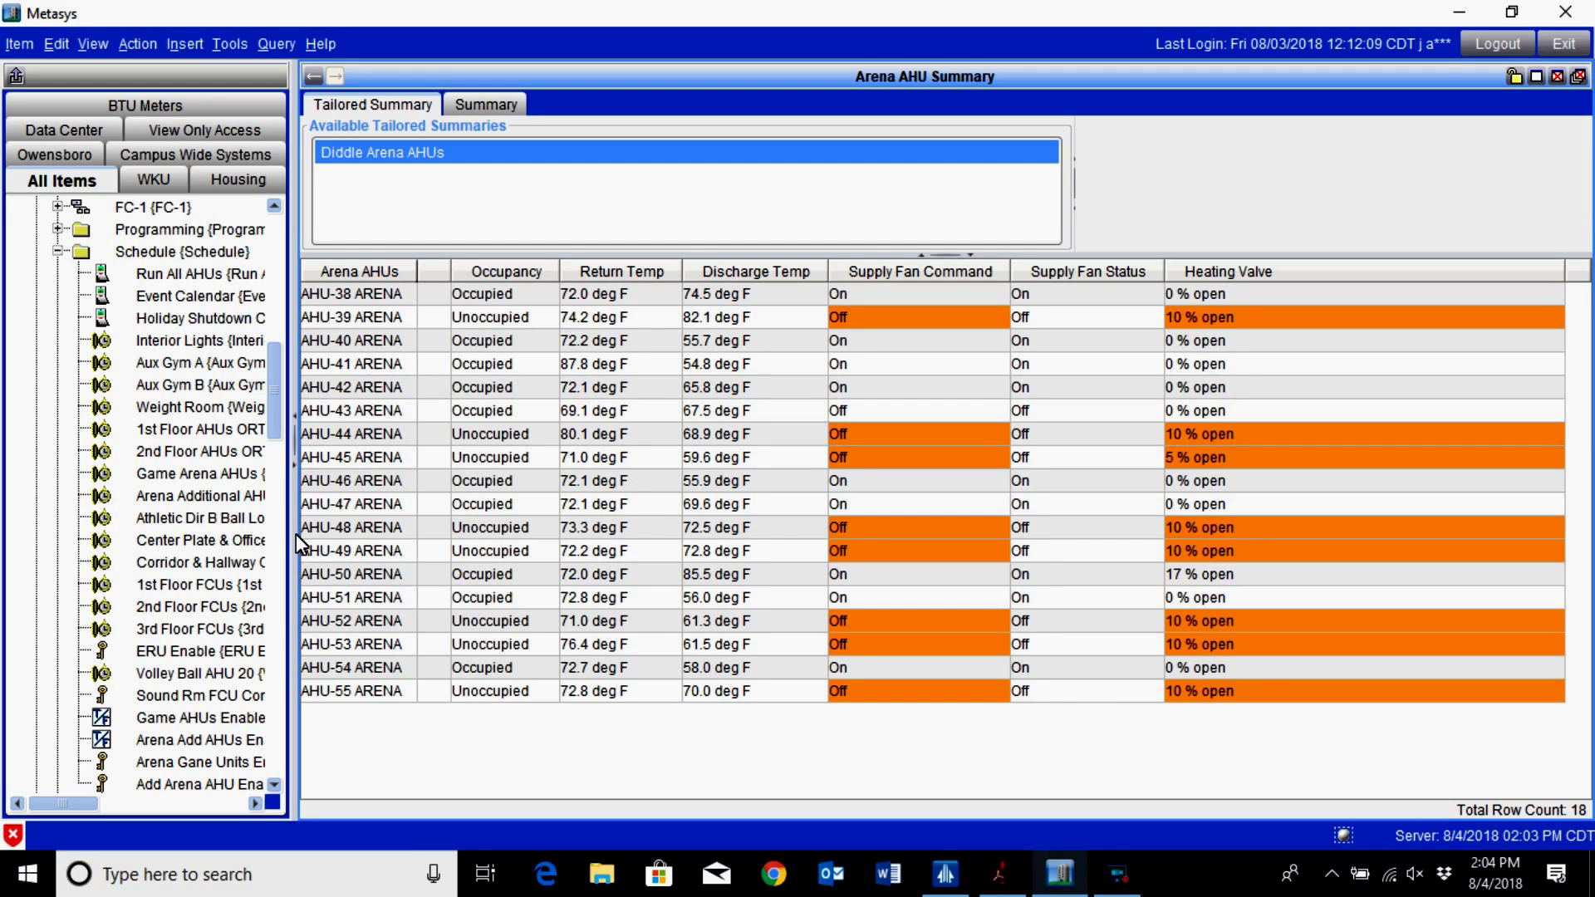
drag(297, 543, 457, 555)
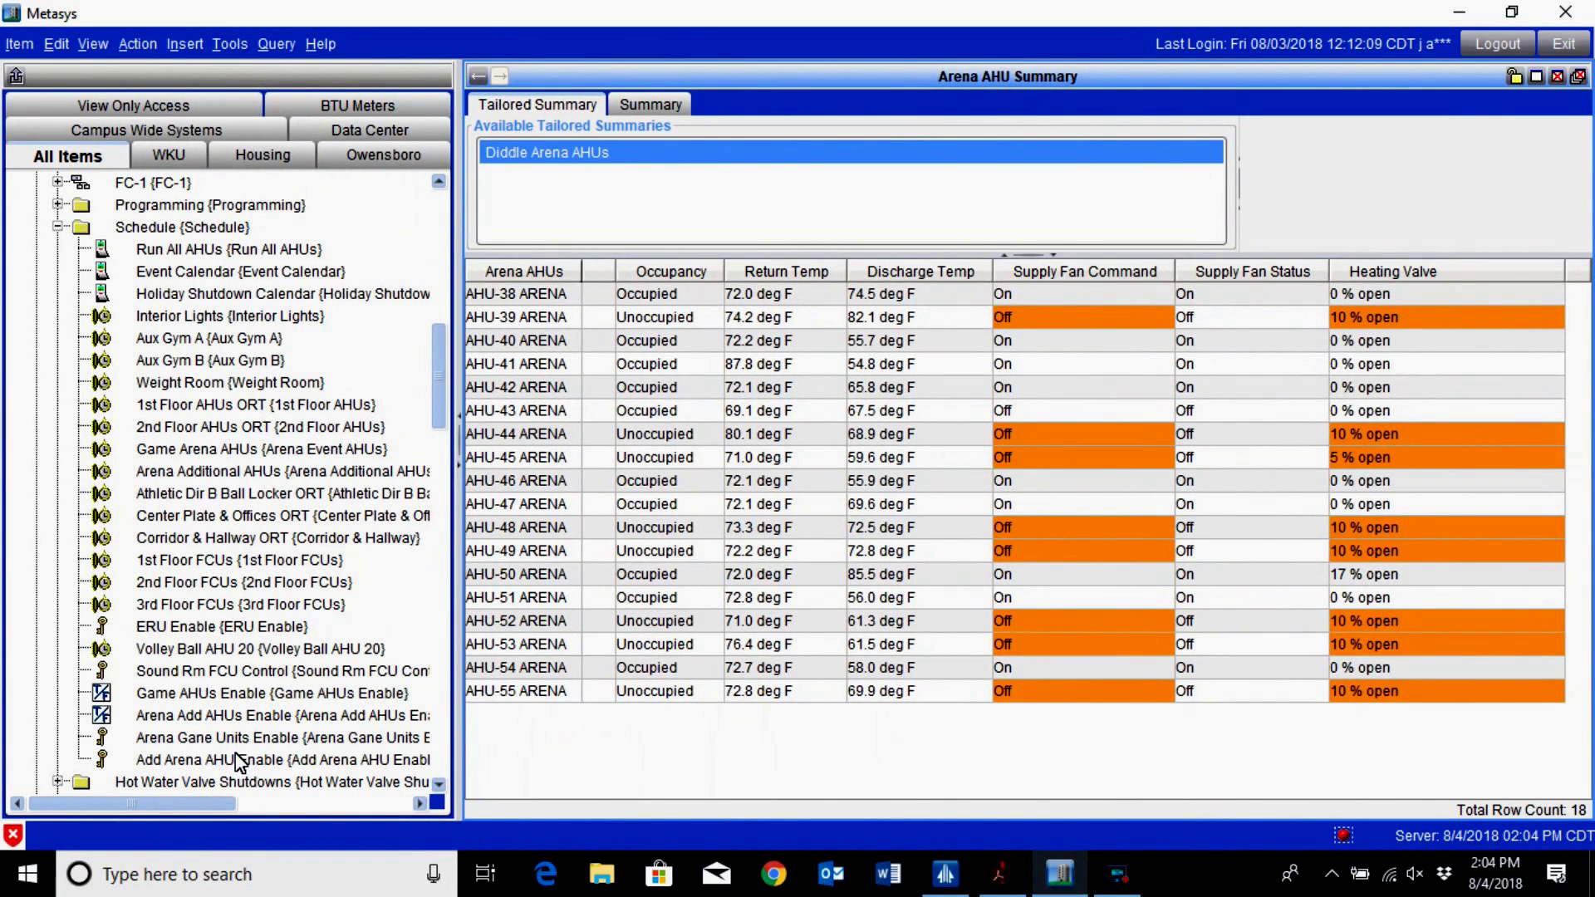
click(259, 694)
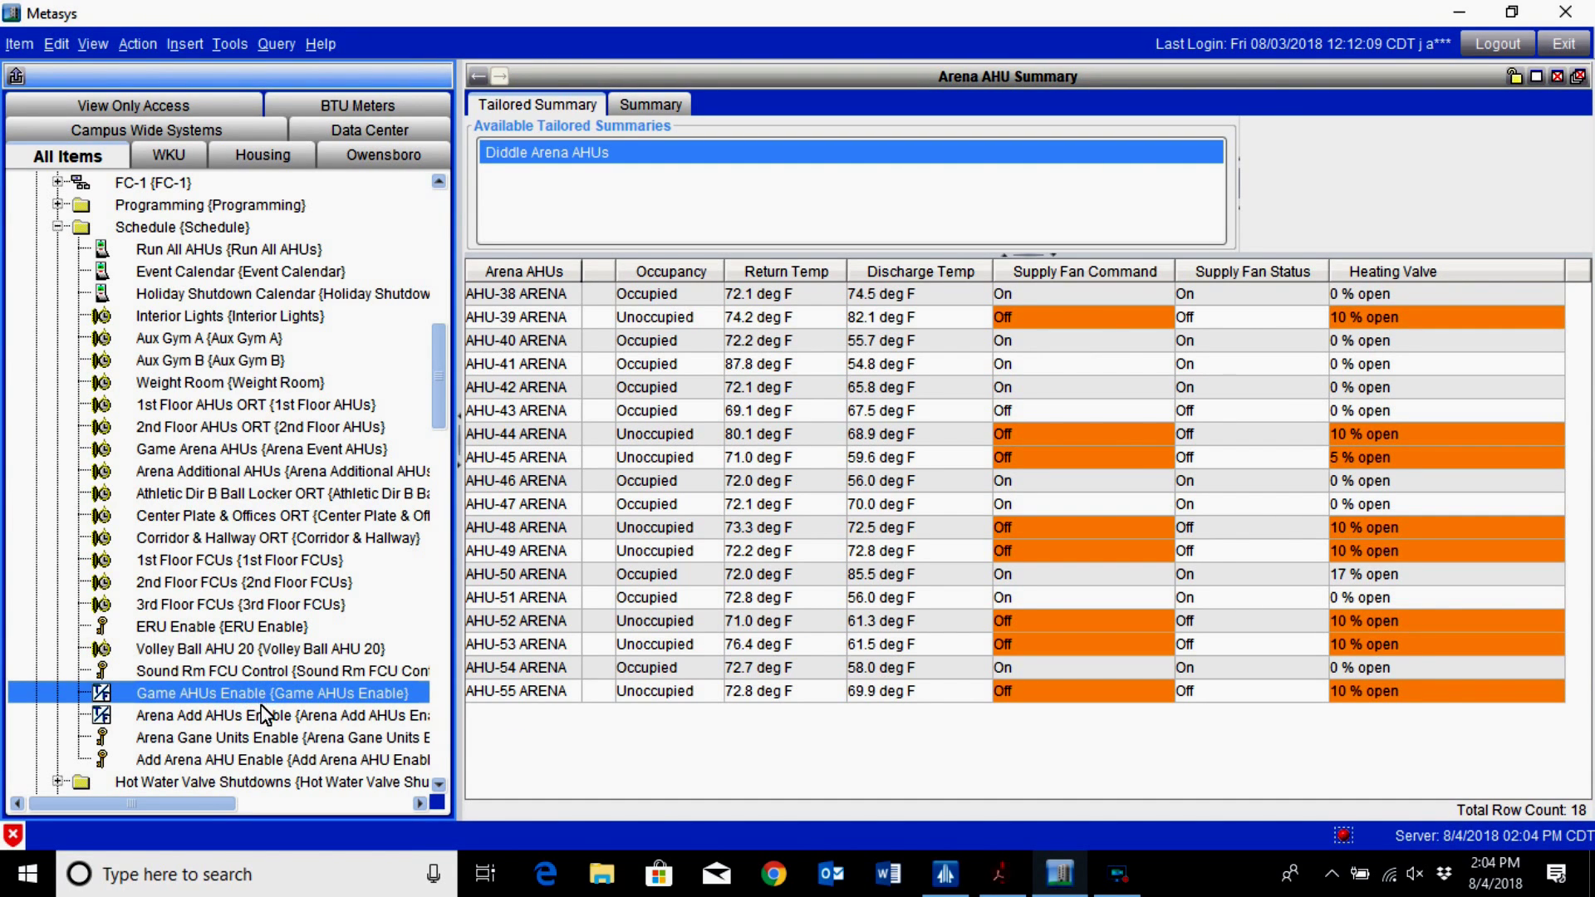
click(257, 716)
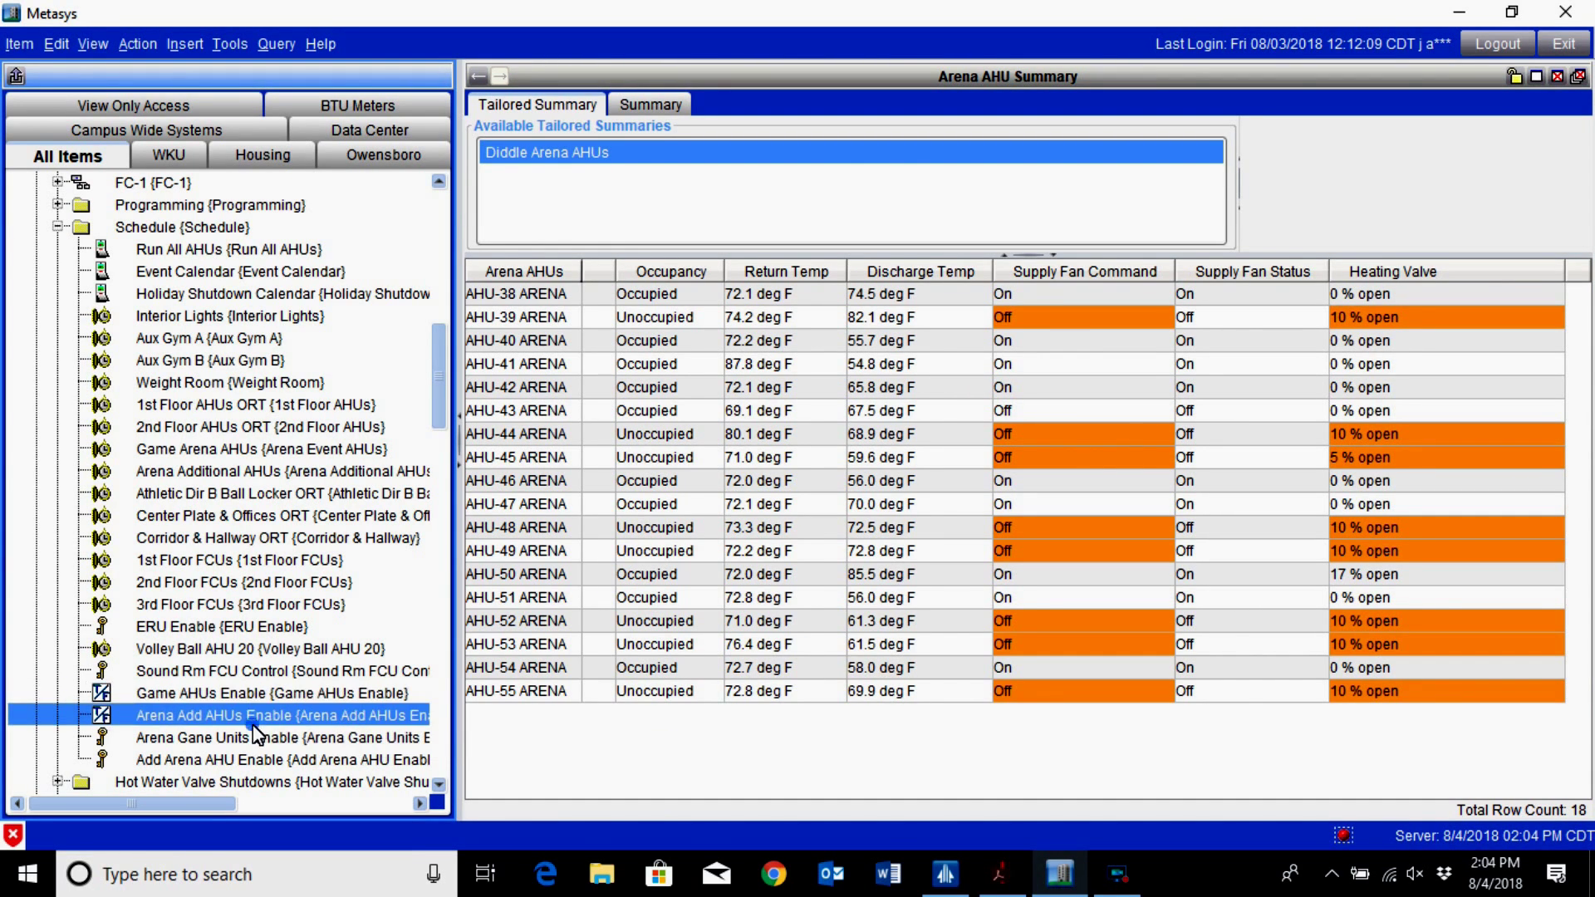
click(172, 228)
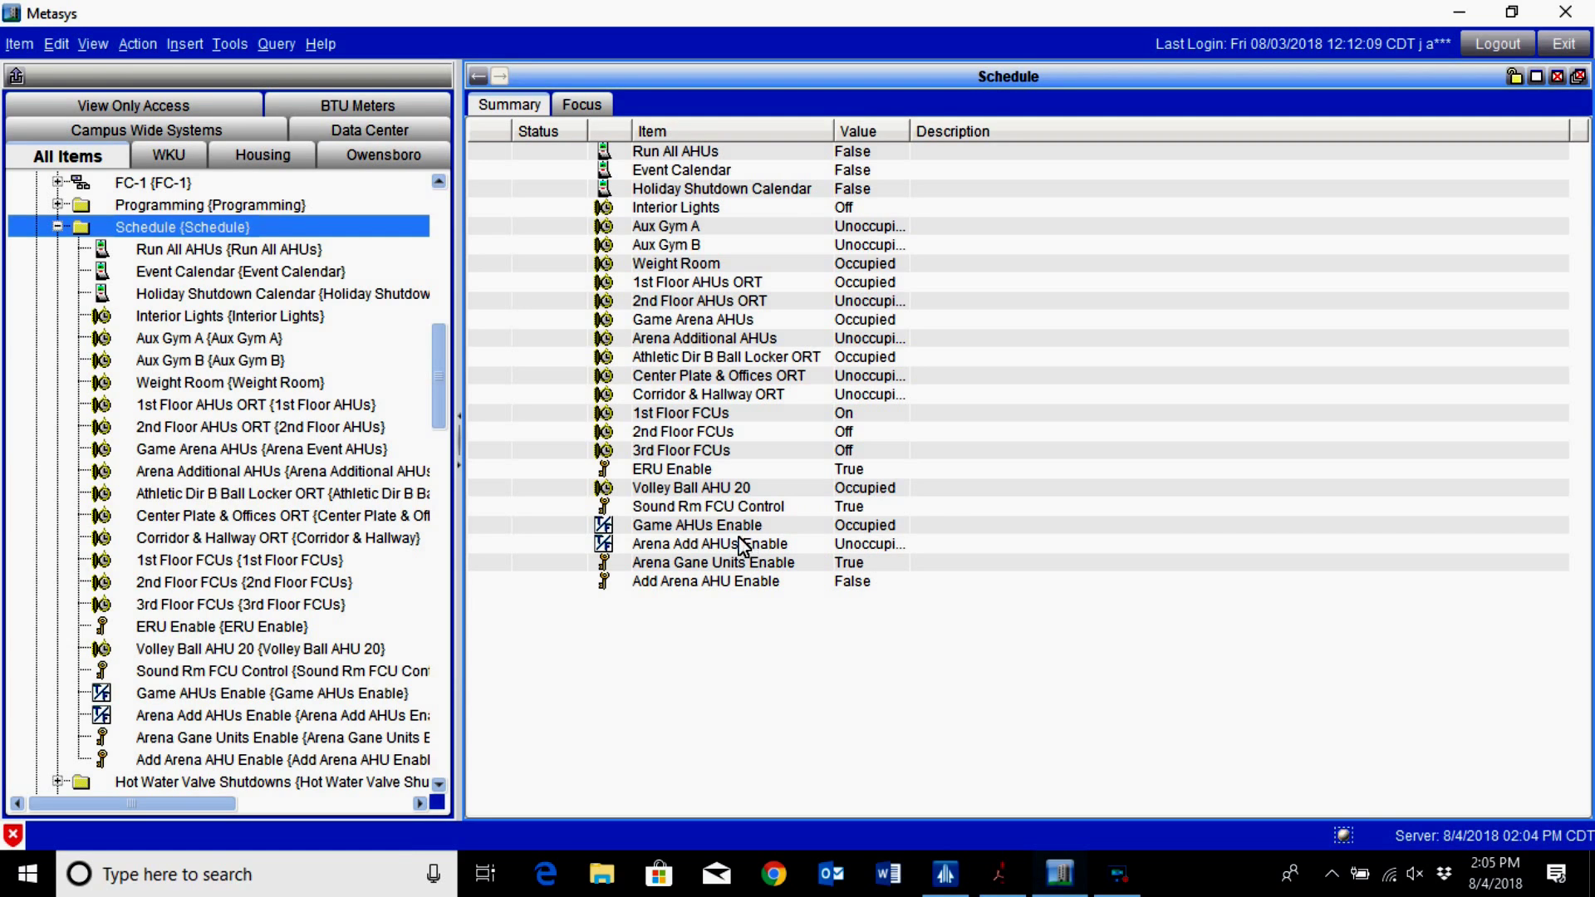
Open the Game Arena AHUs schedule and display its Scheduled Items
click(724, 325)
right_click(721, 316)
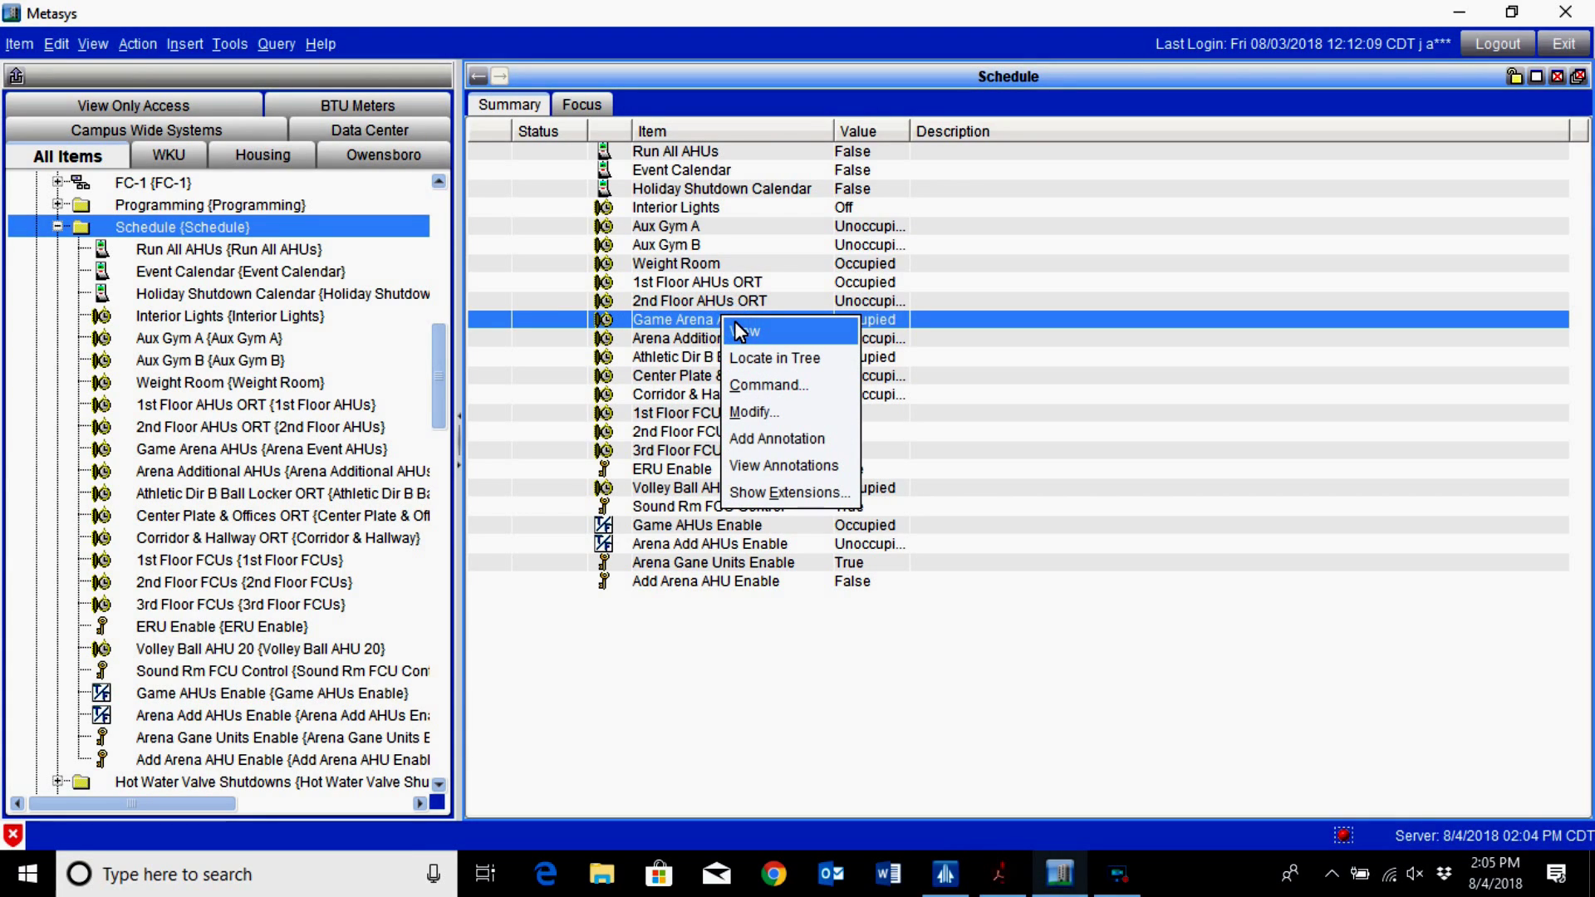
click(739, 330)
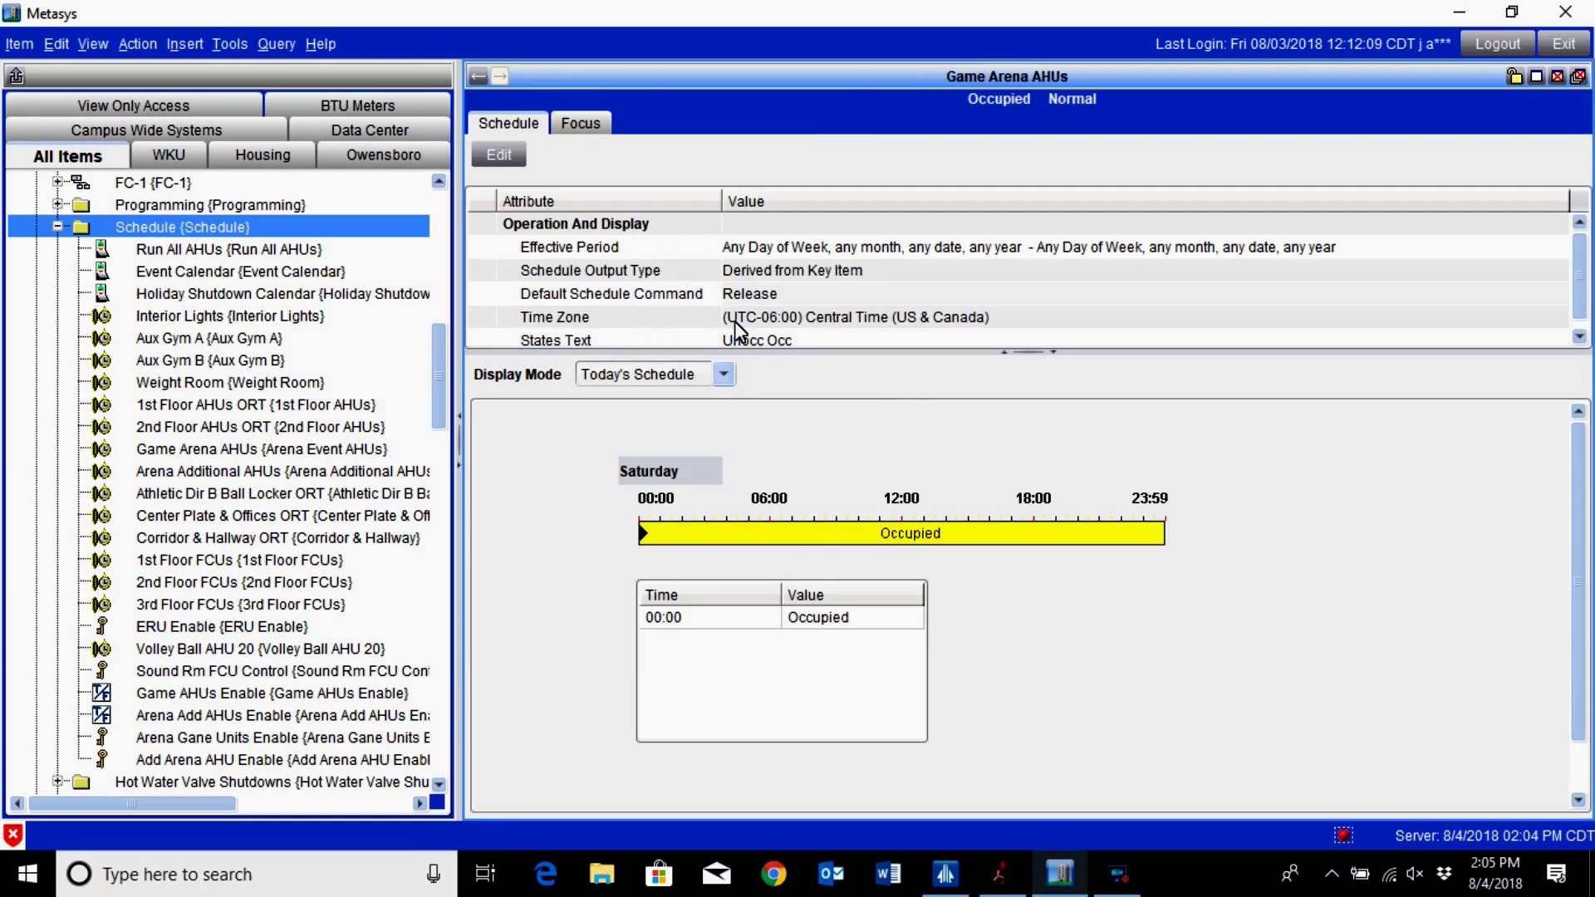
click(652, 372)
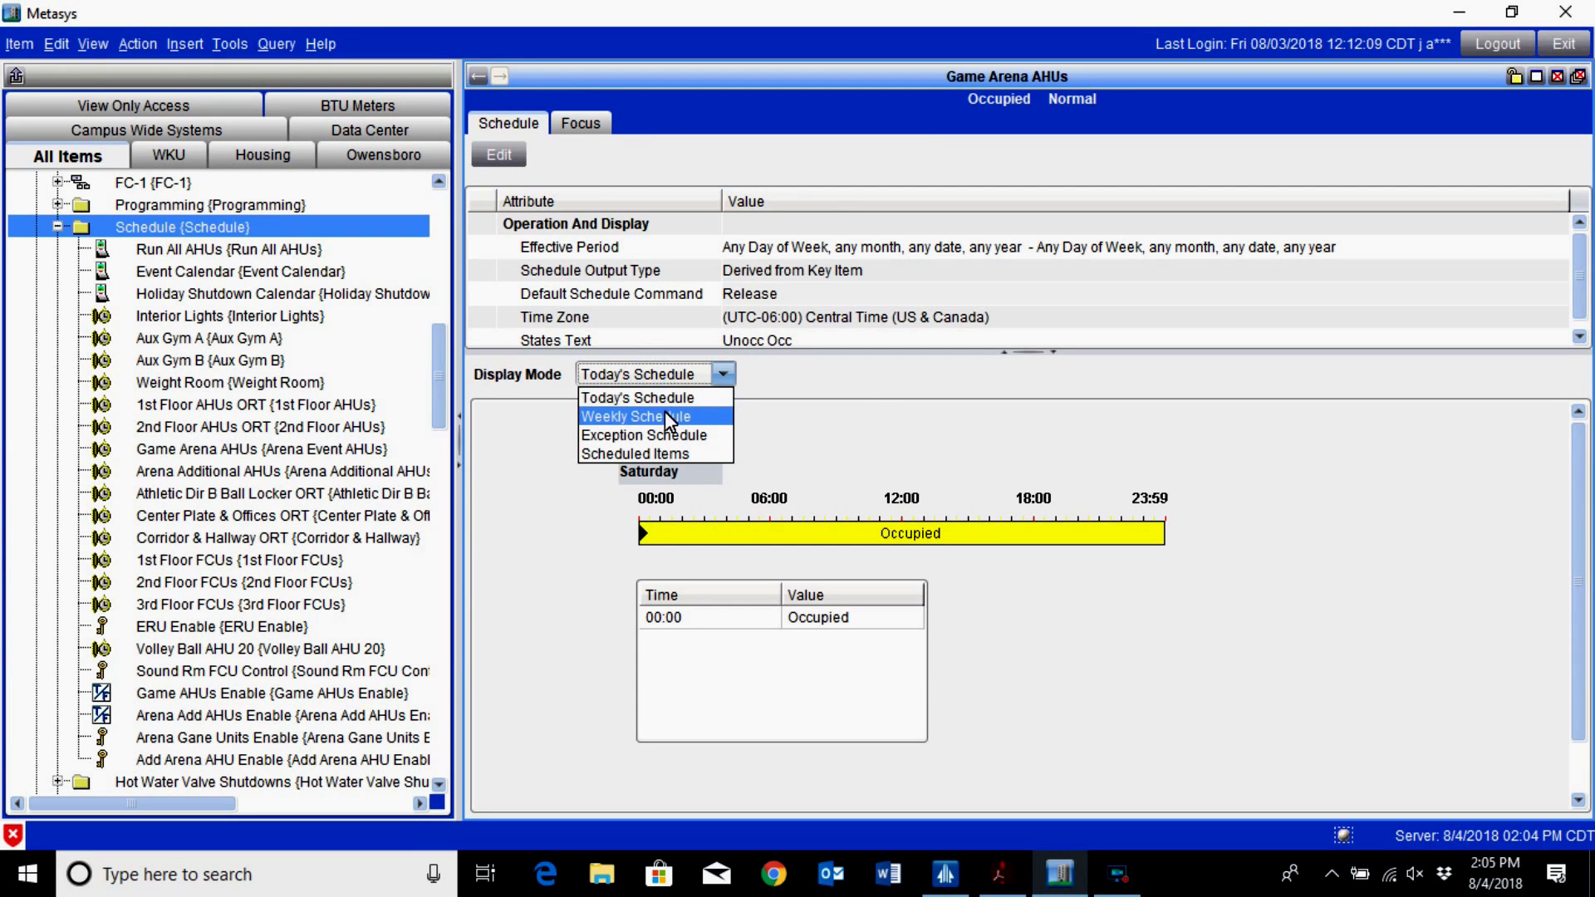
click(659, 455)
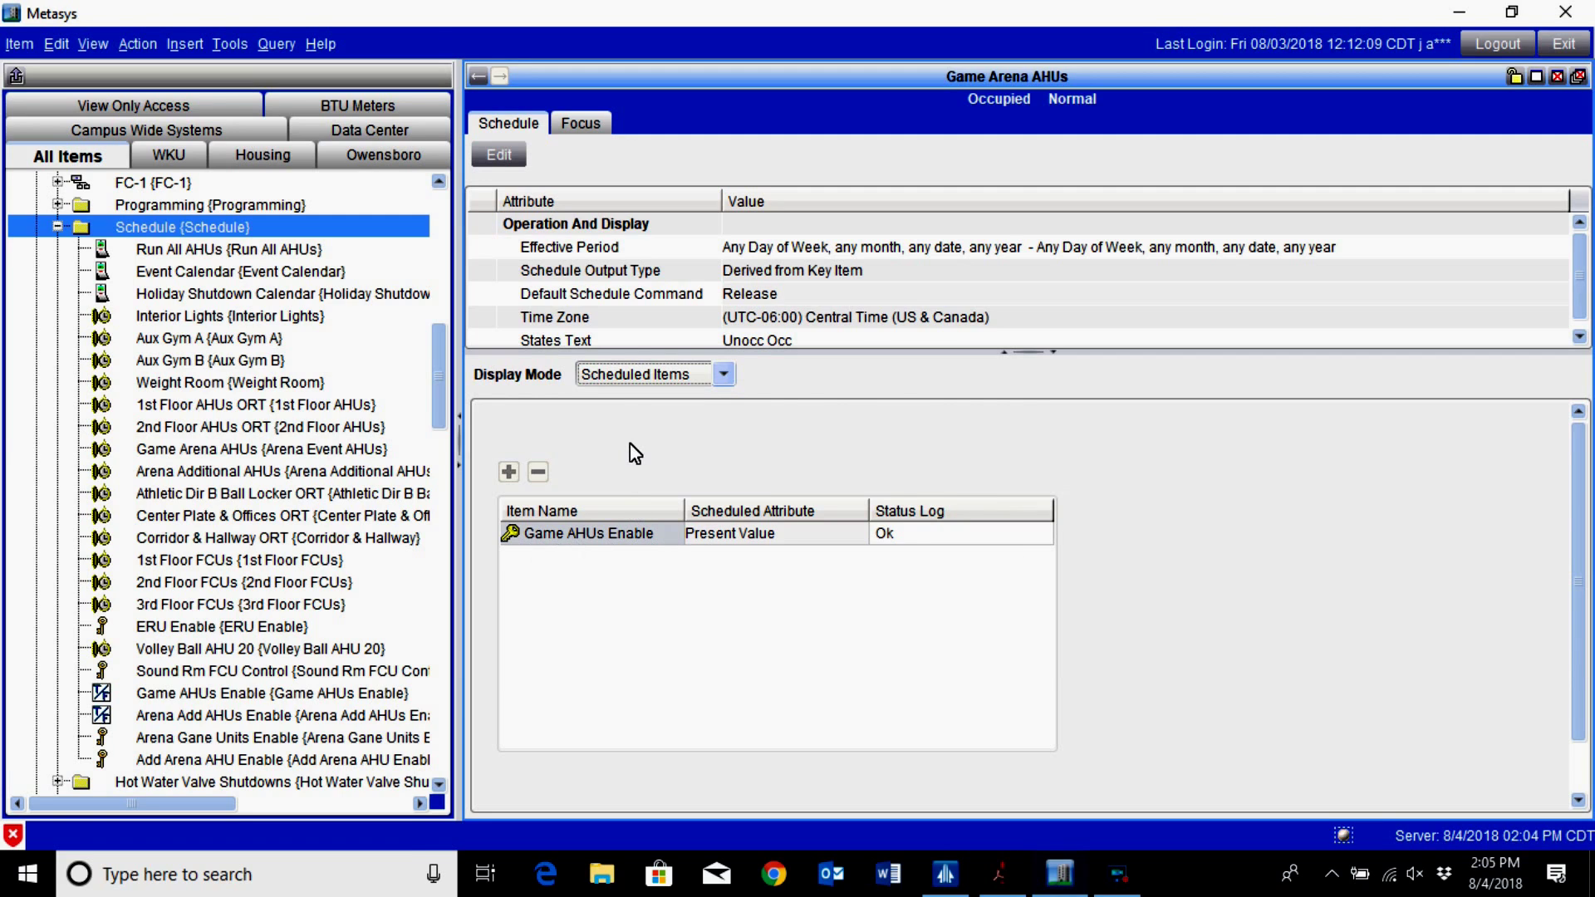
Switch to the Weekly view, then the Exception Schedule, reviewing the July 11–13 and June 19–22 exceptions
click(677, 373)
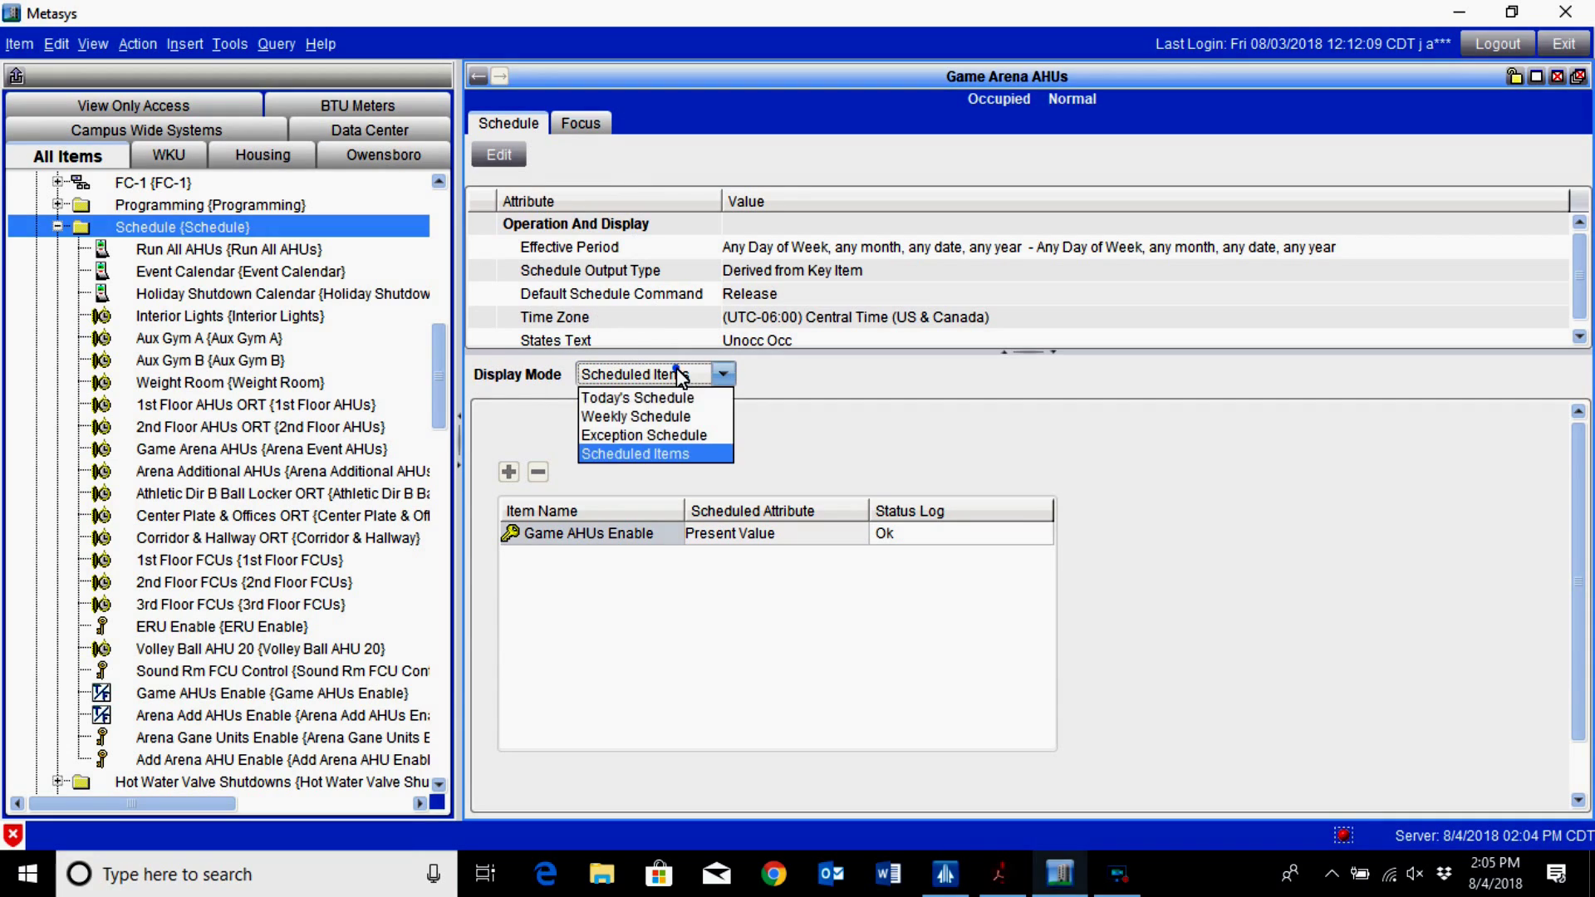
click(684, 418)
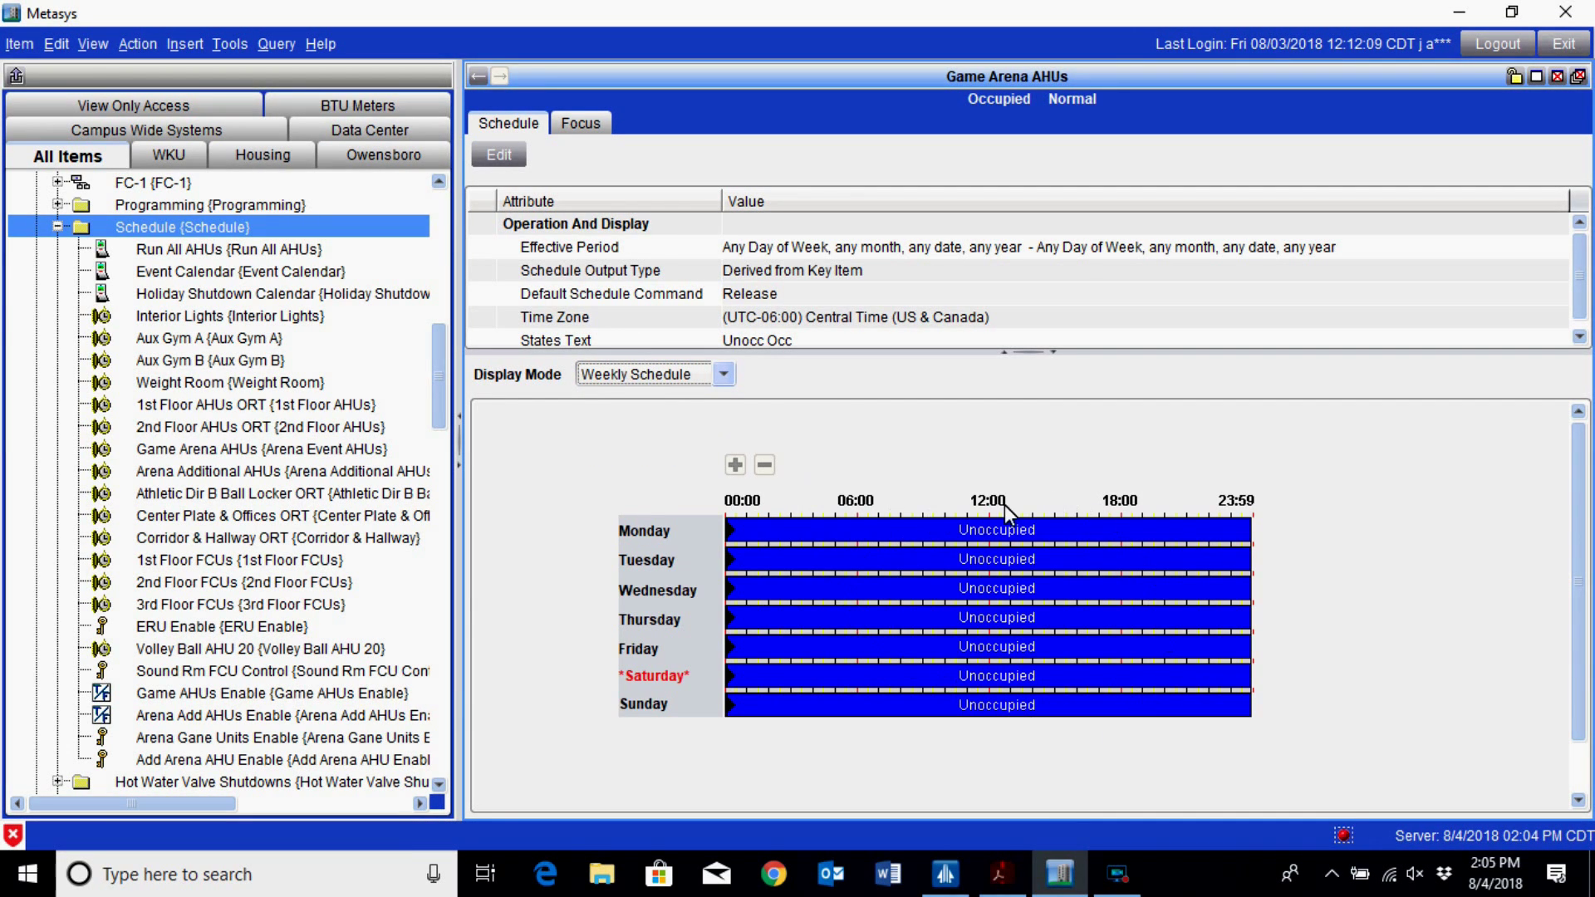
click(651, 374)
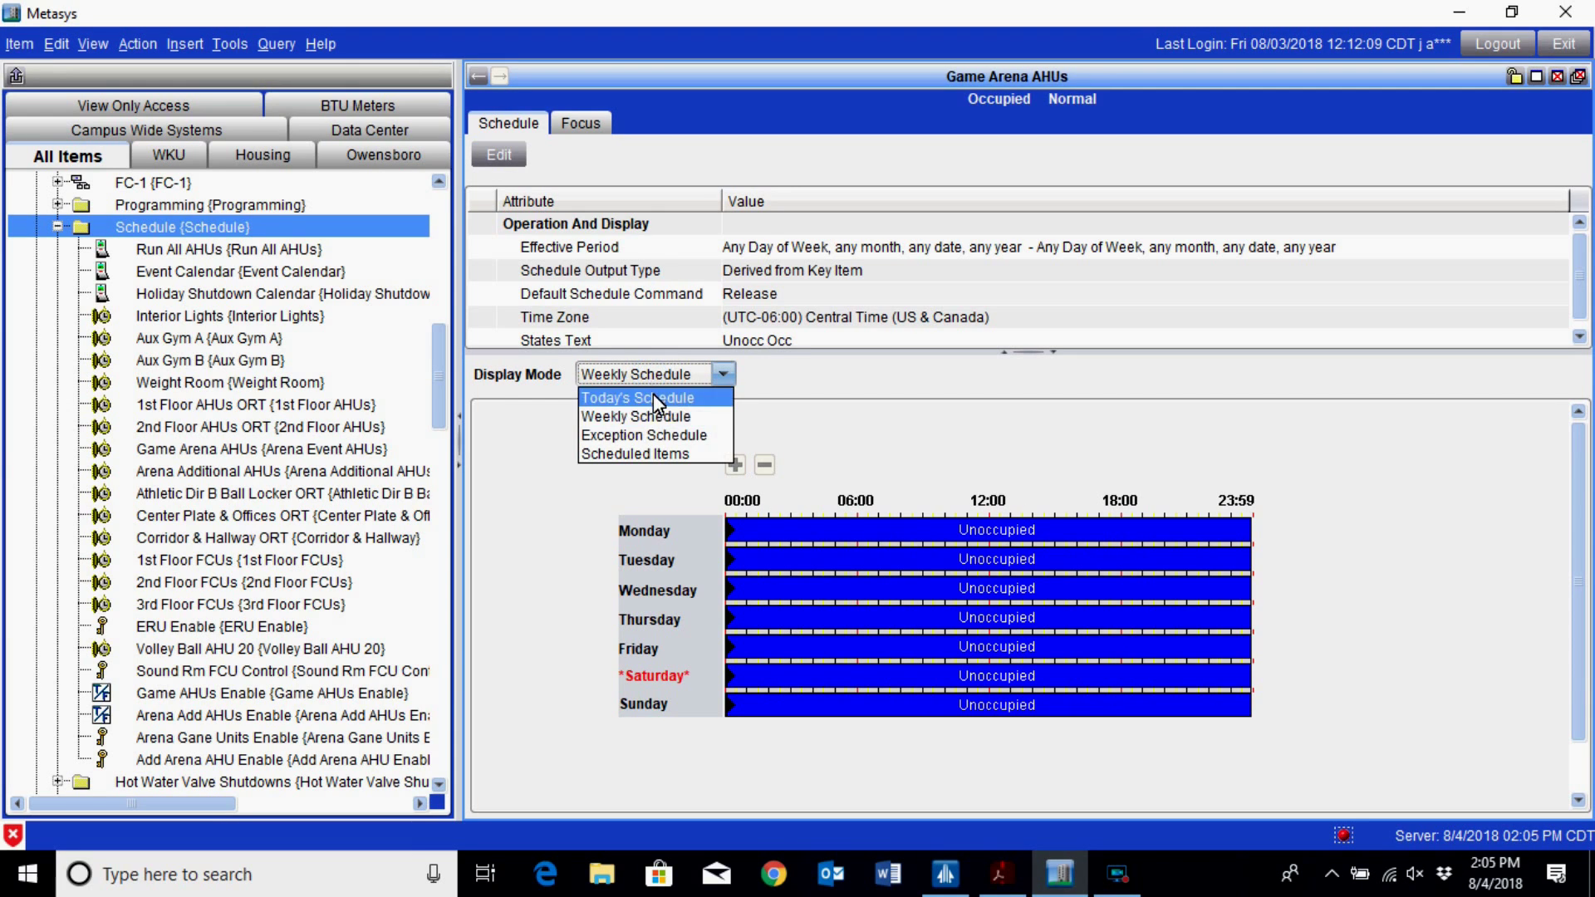
click(656, 434)
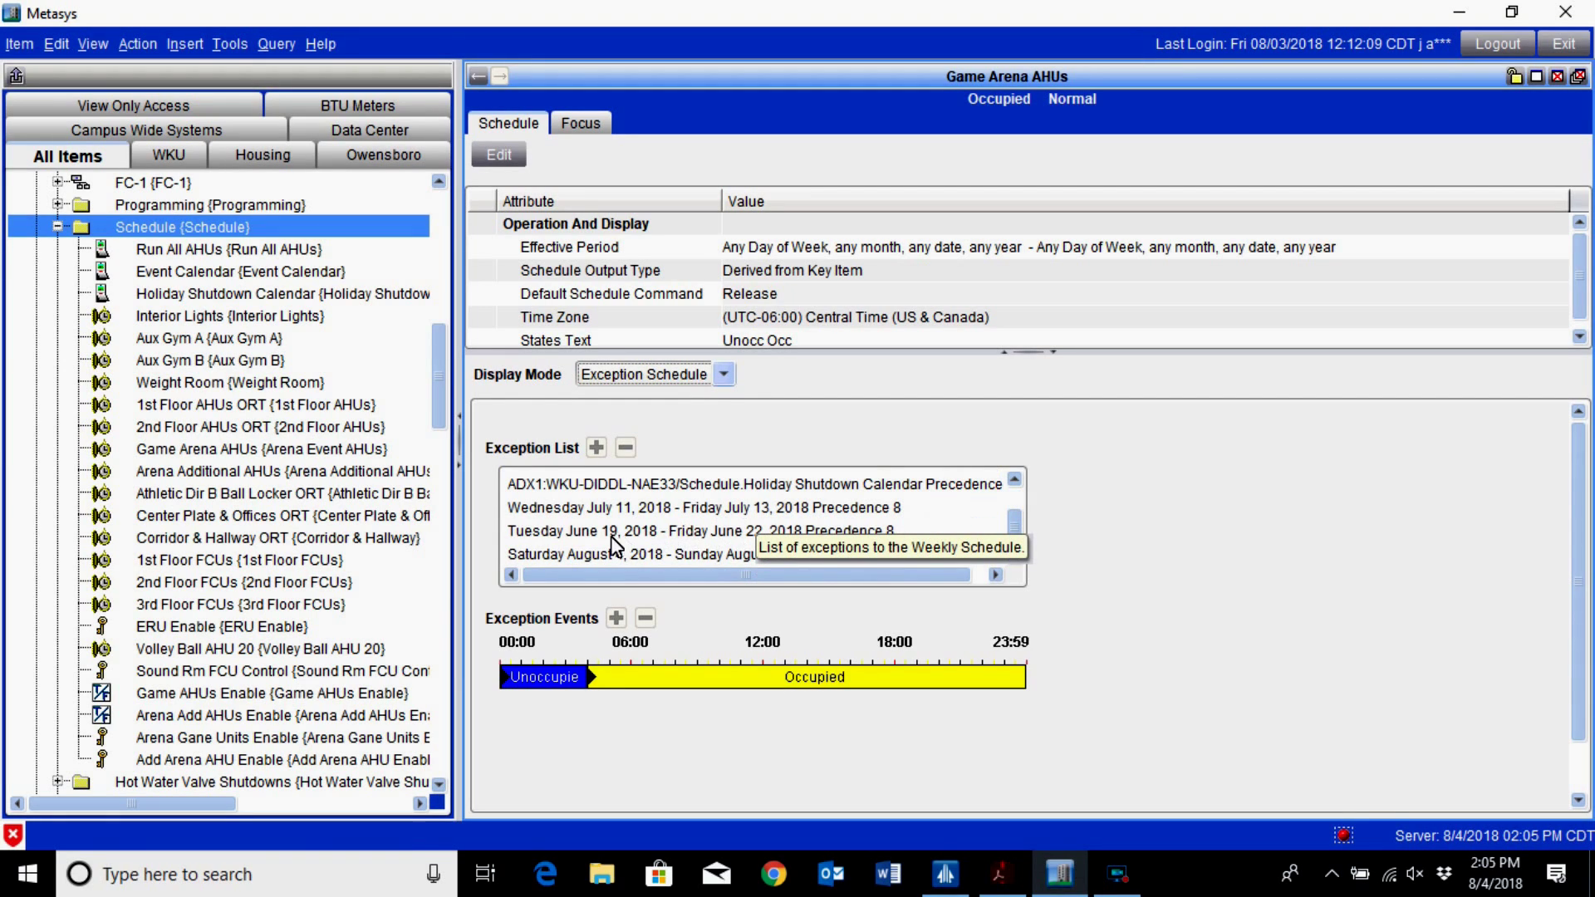
click(686, 509)
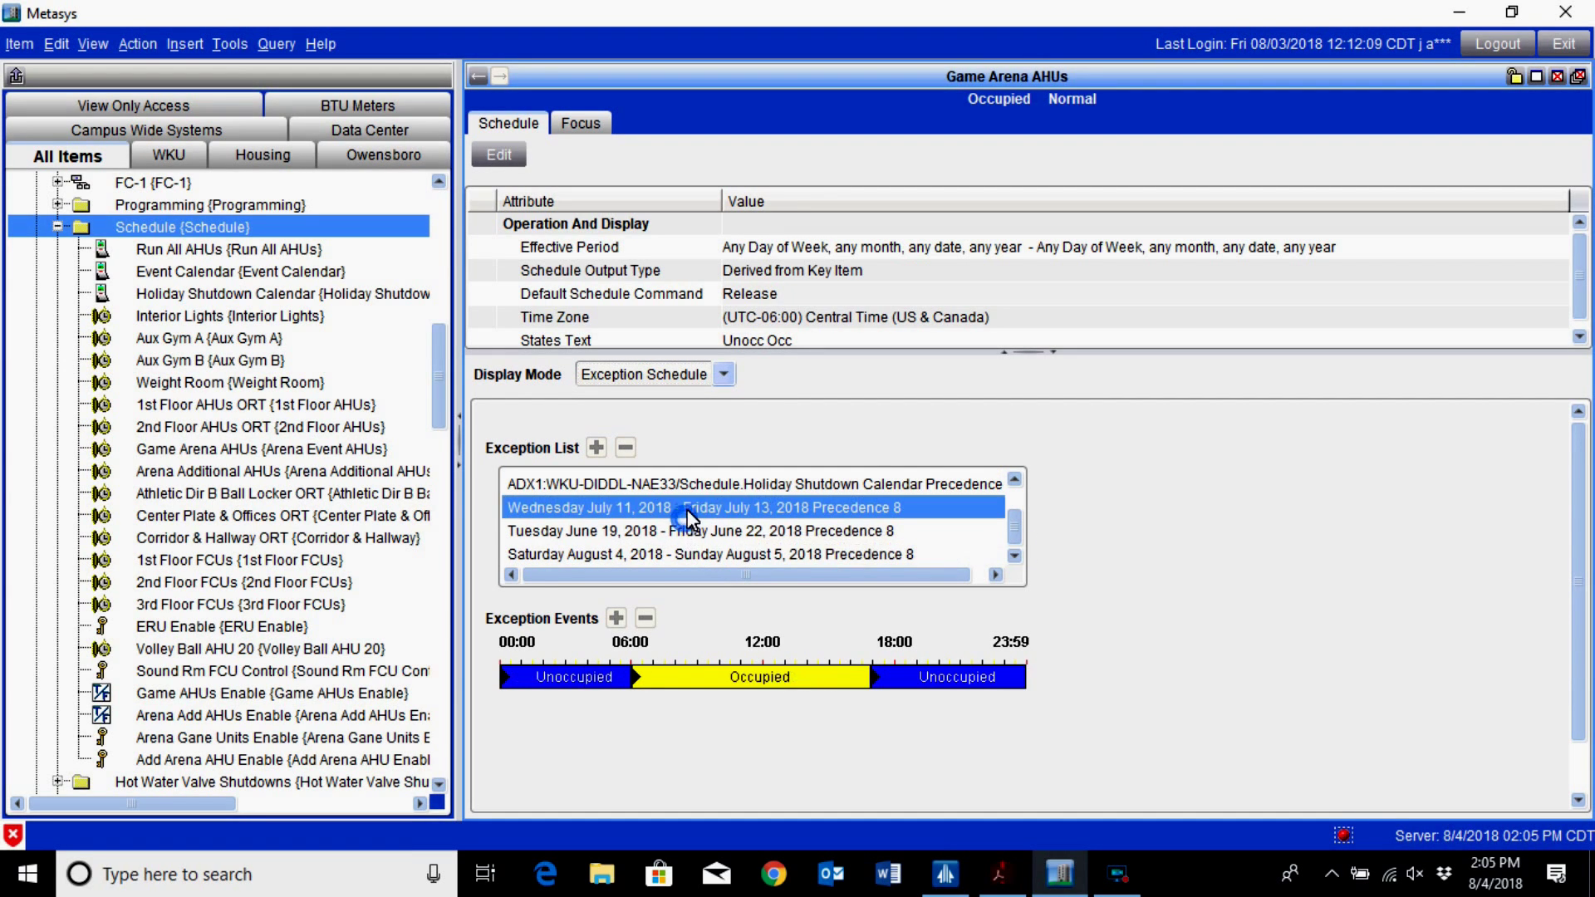
click(697, 532)
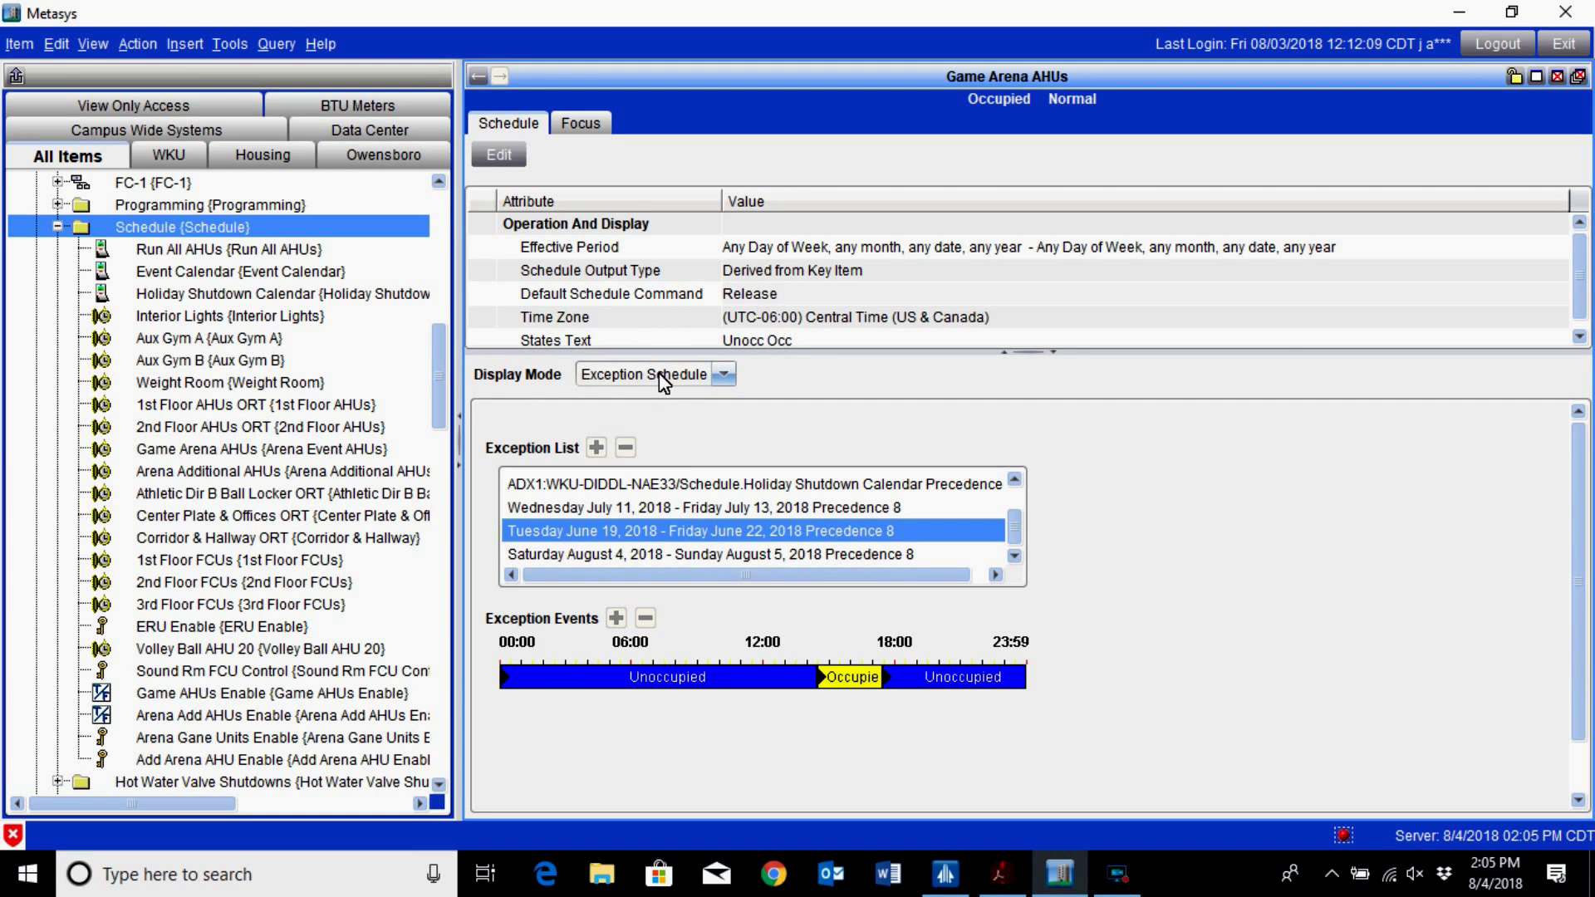
scroll(315, 540, down, 2)
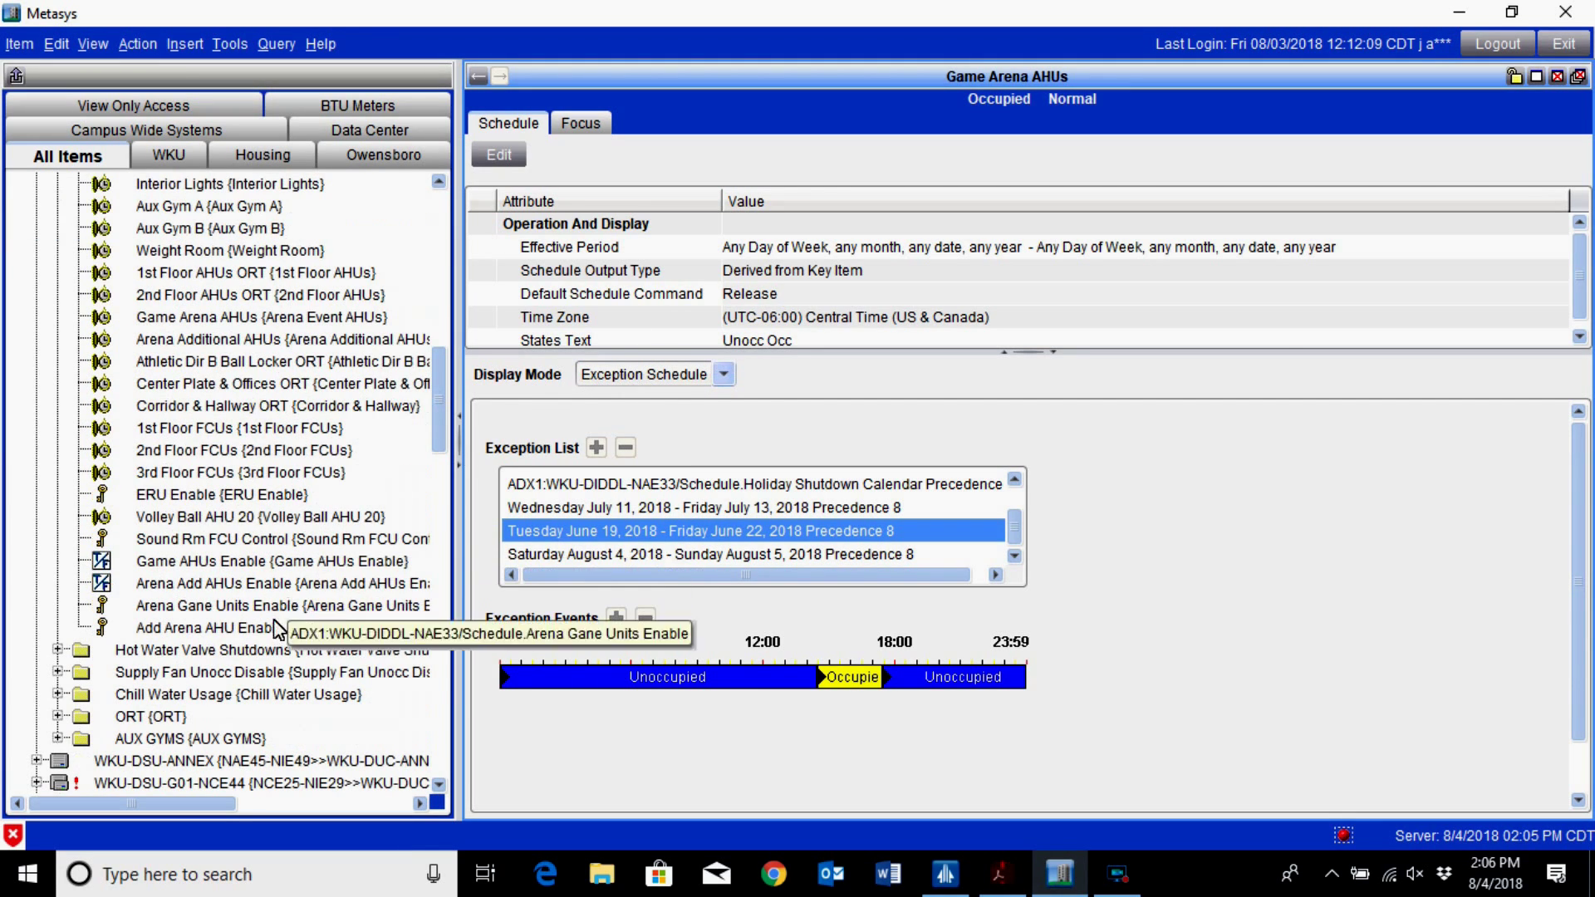
Open the Arena Gane Units Enable interlock's Interlock Definition, then open Add Arena AHU Enable
double_click(228, 611)
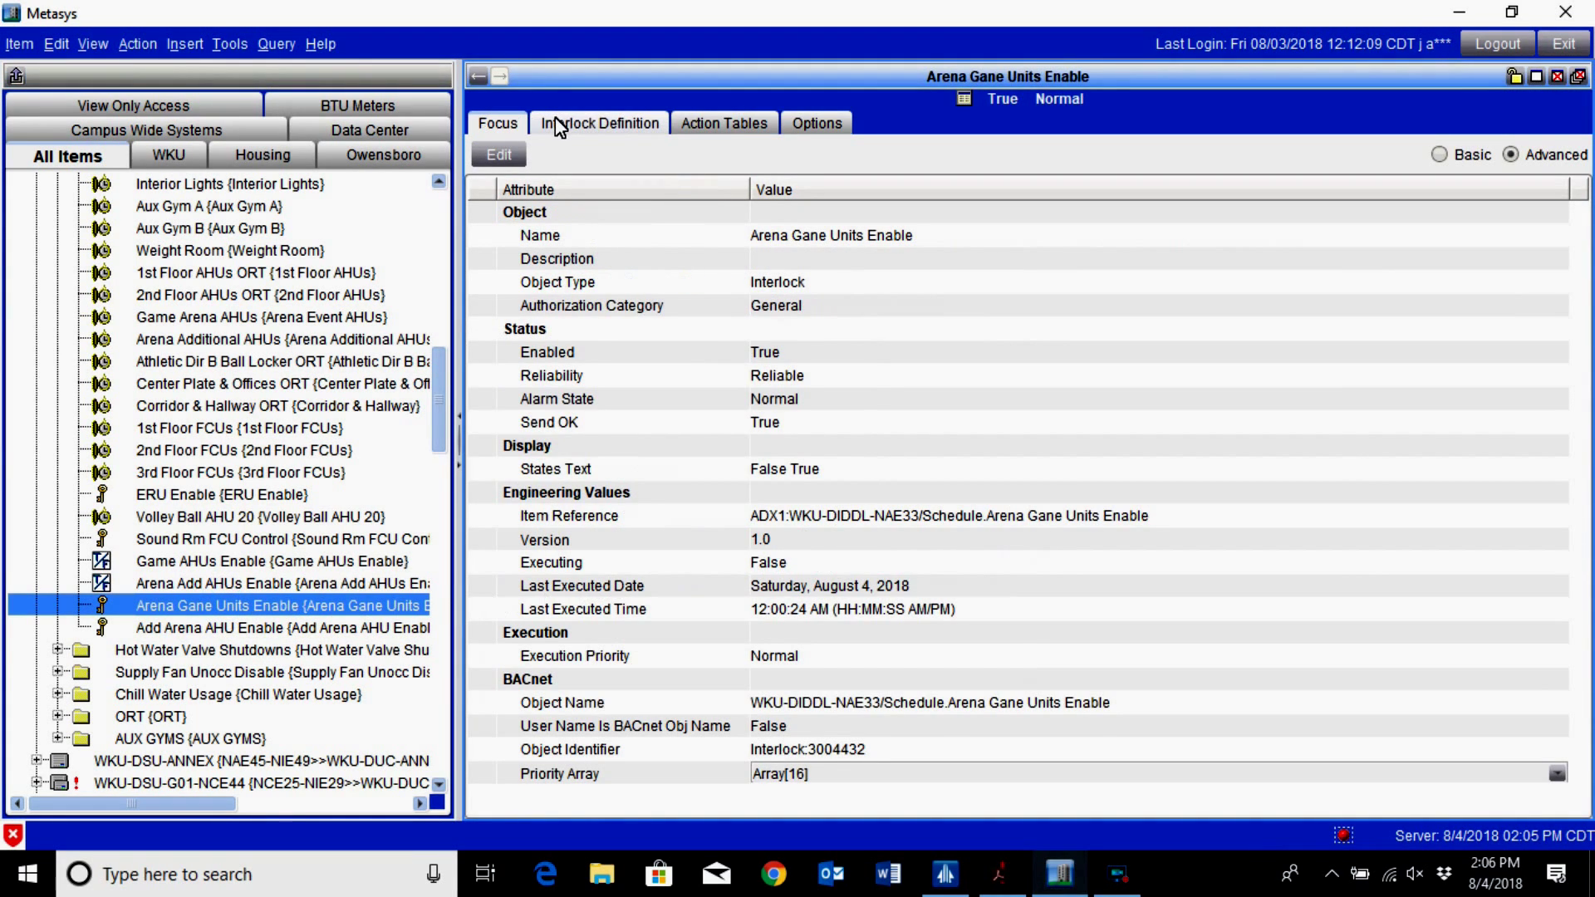
click(599, 124)
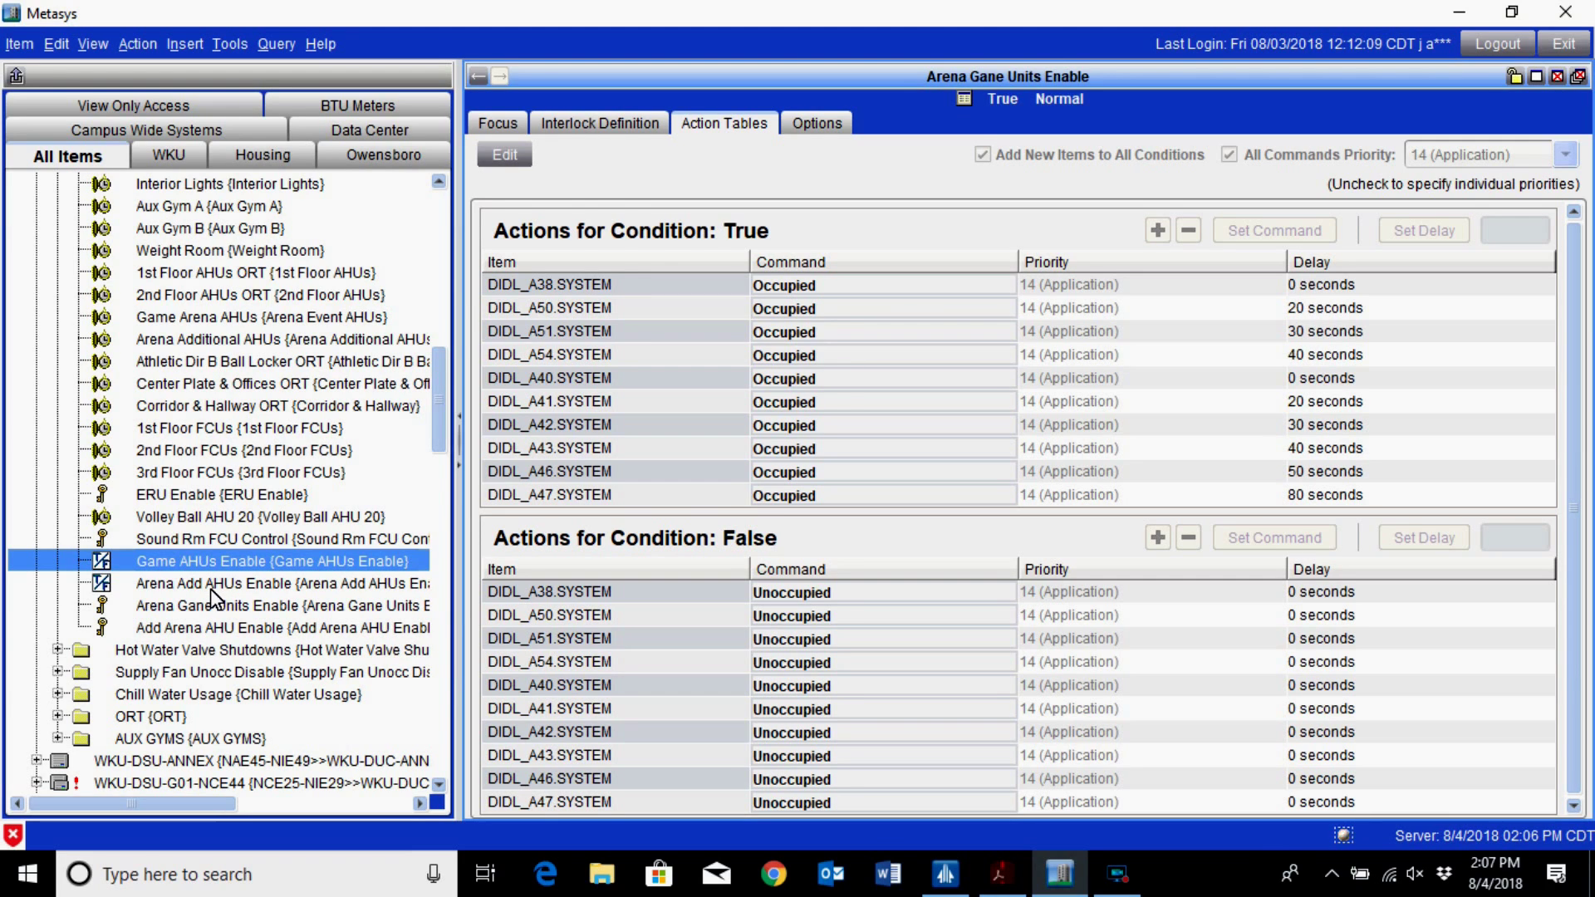
double_click(256, 630)
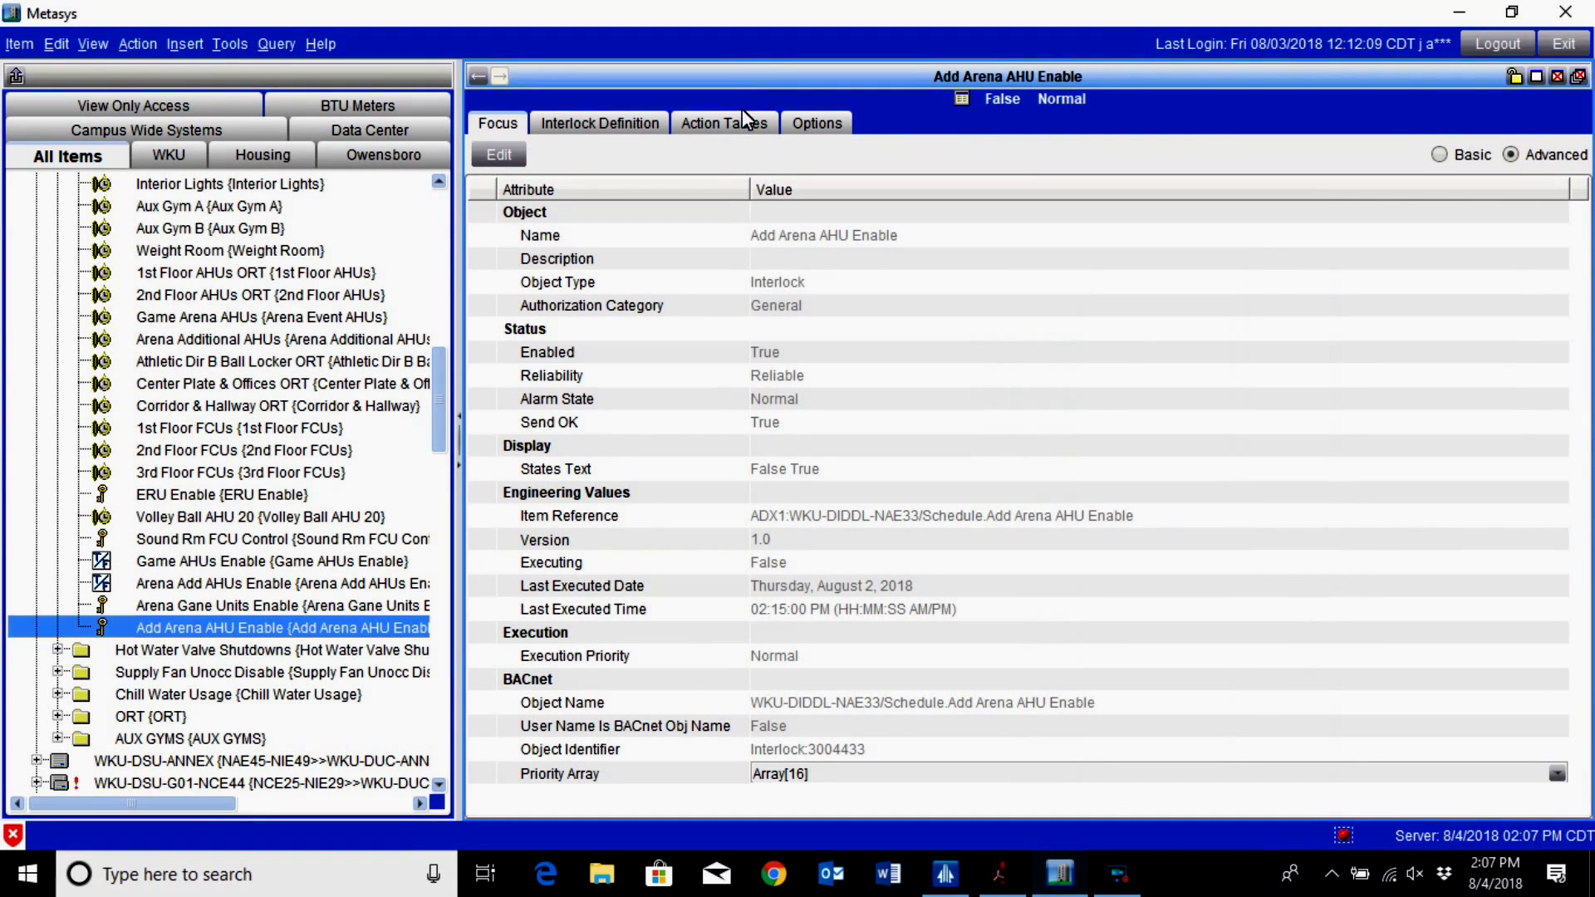
Review Add Arena AHU Enable's action tables (eight AHUs, 15–175 s delays) and its triggering Arena Add AHUs Enable schedule
click(713, 133)
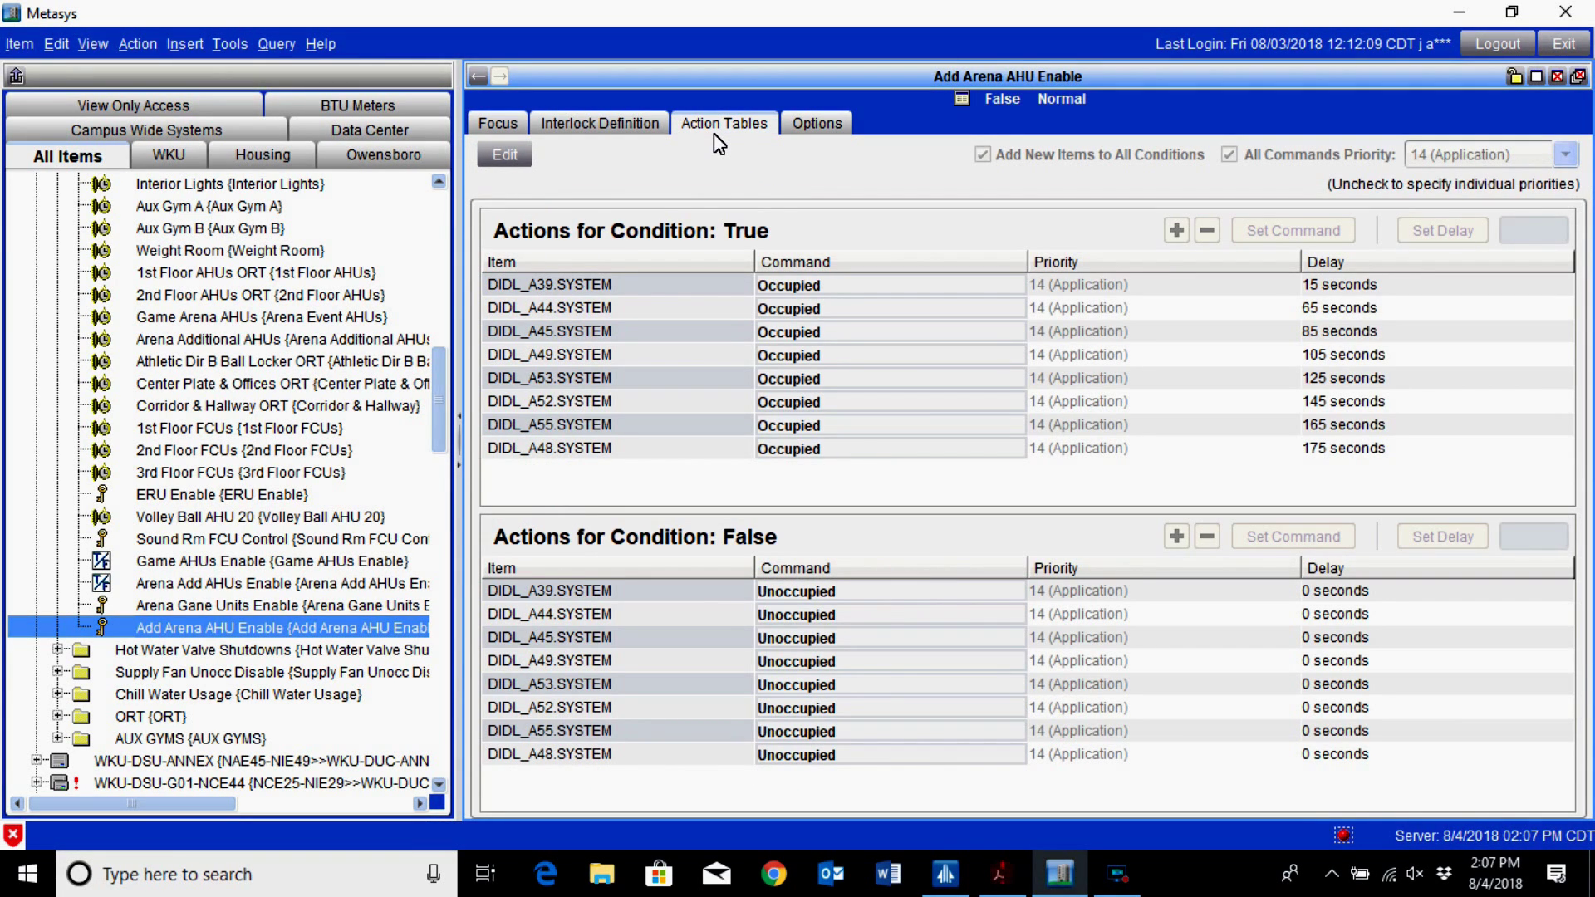
click(269, 584)
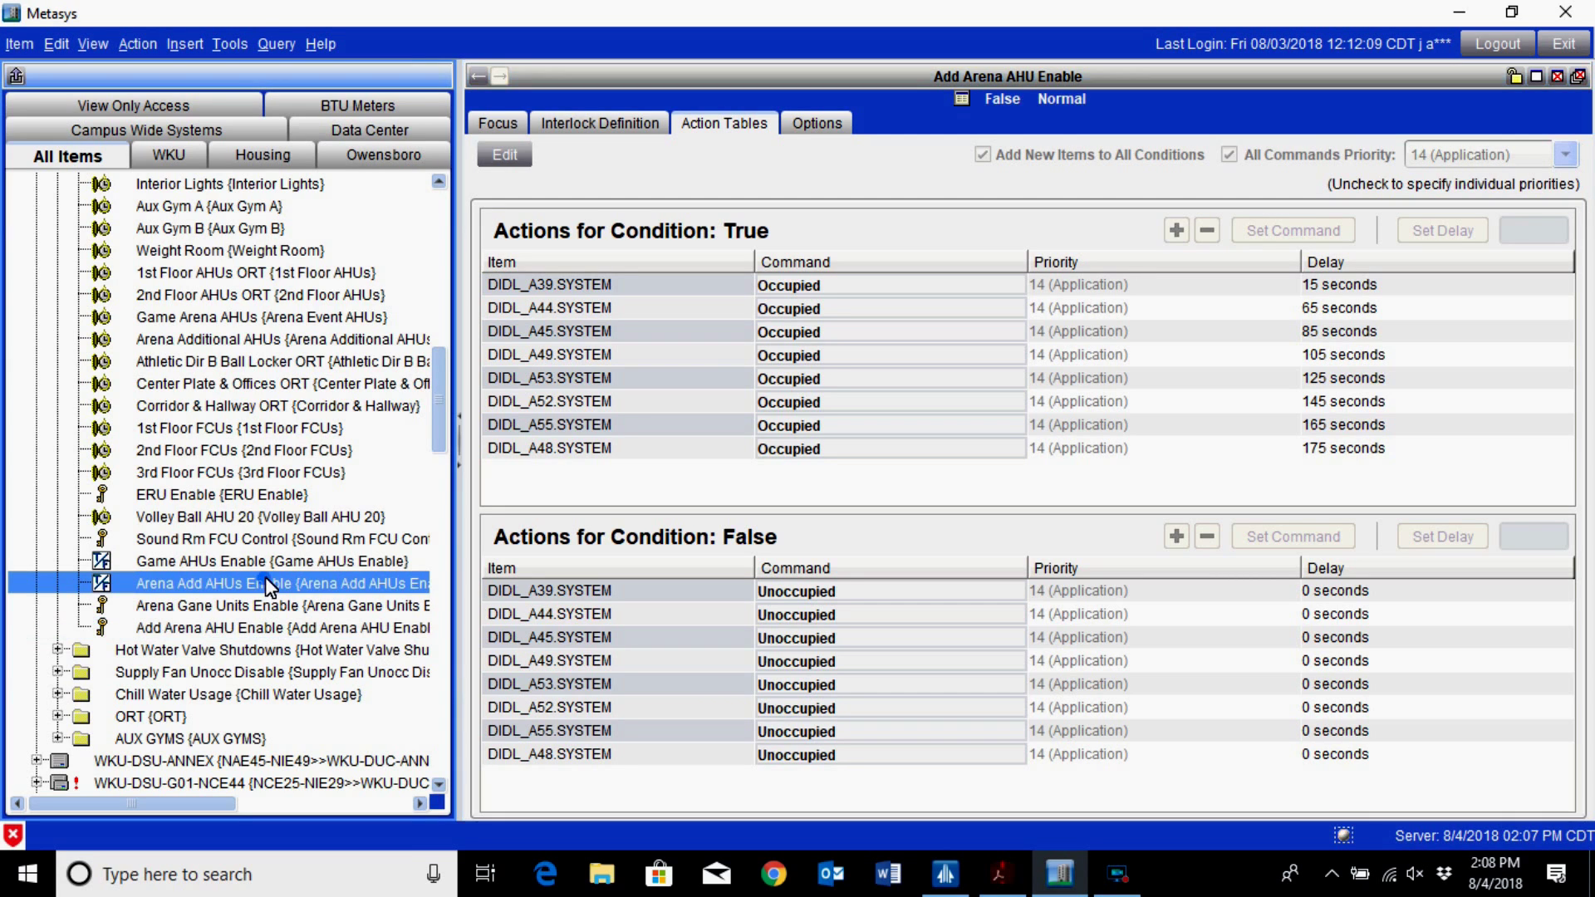
click(263, 336)
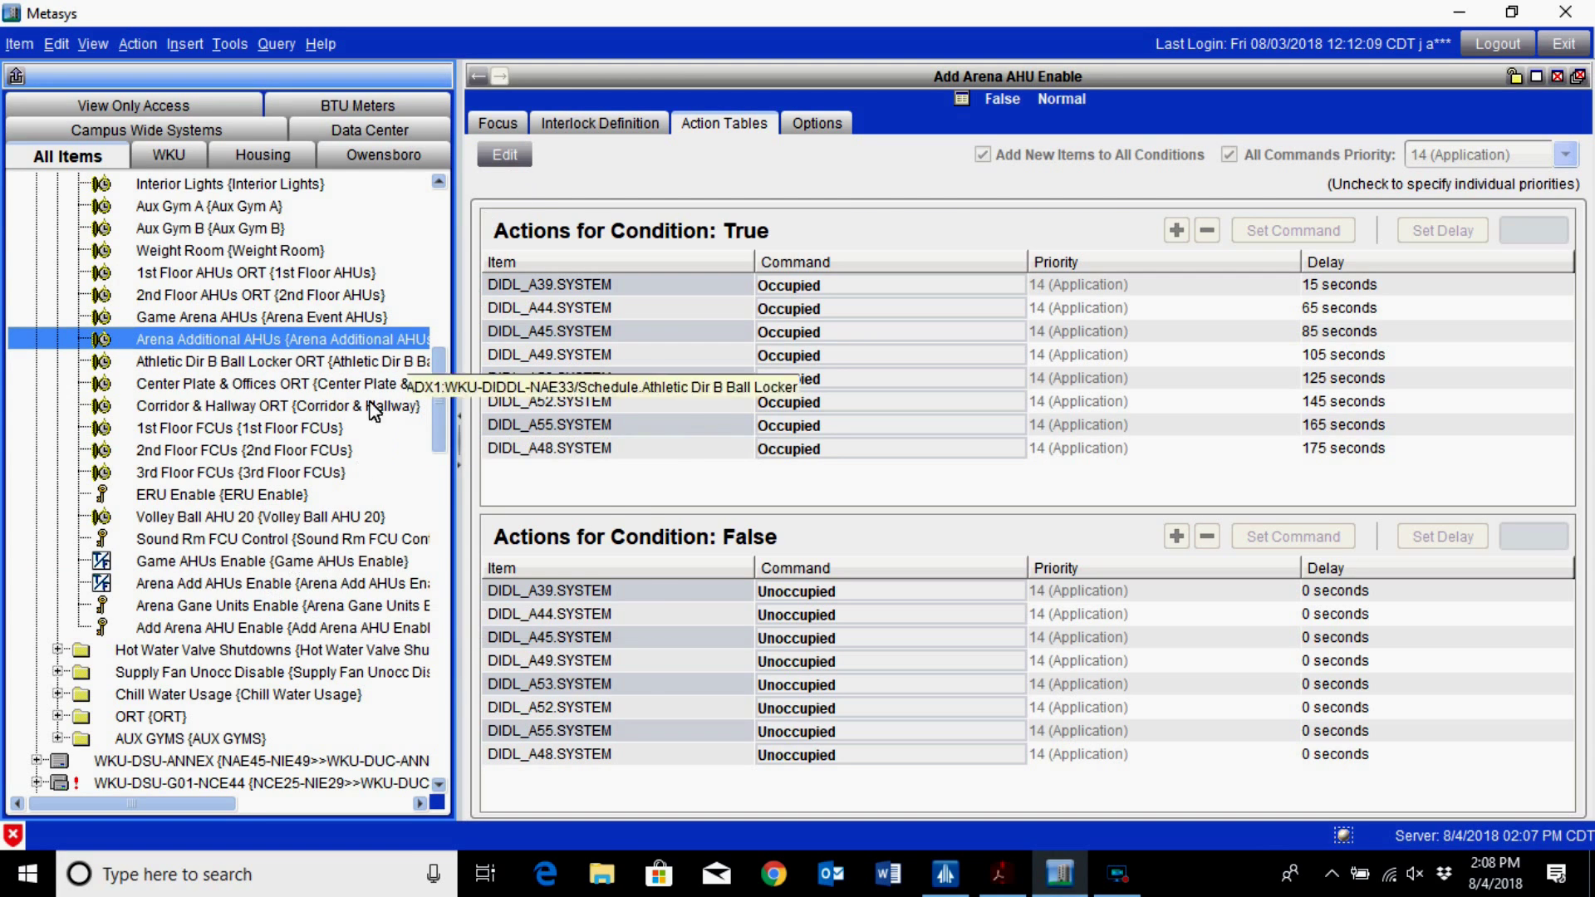
click(236, 582)
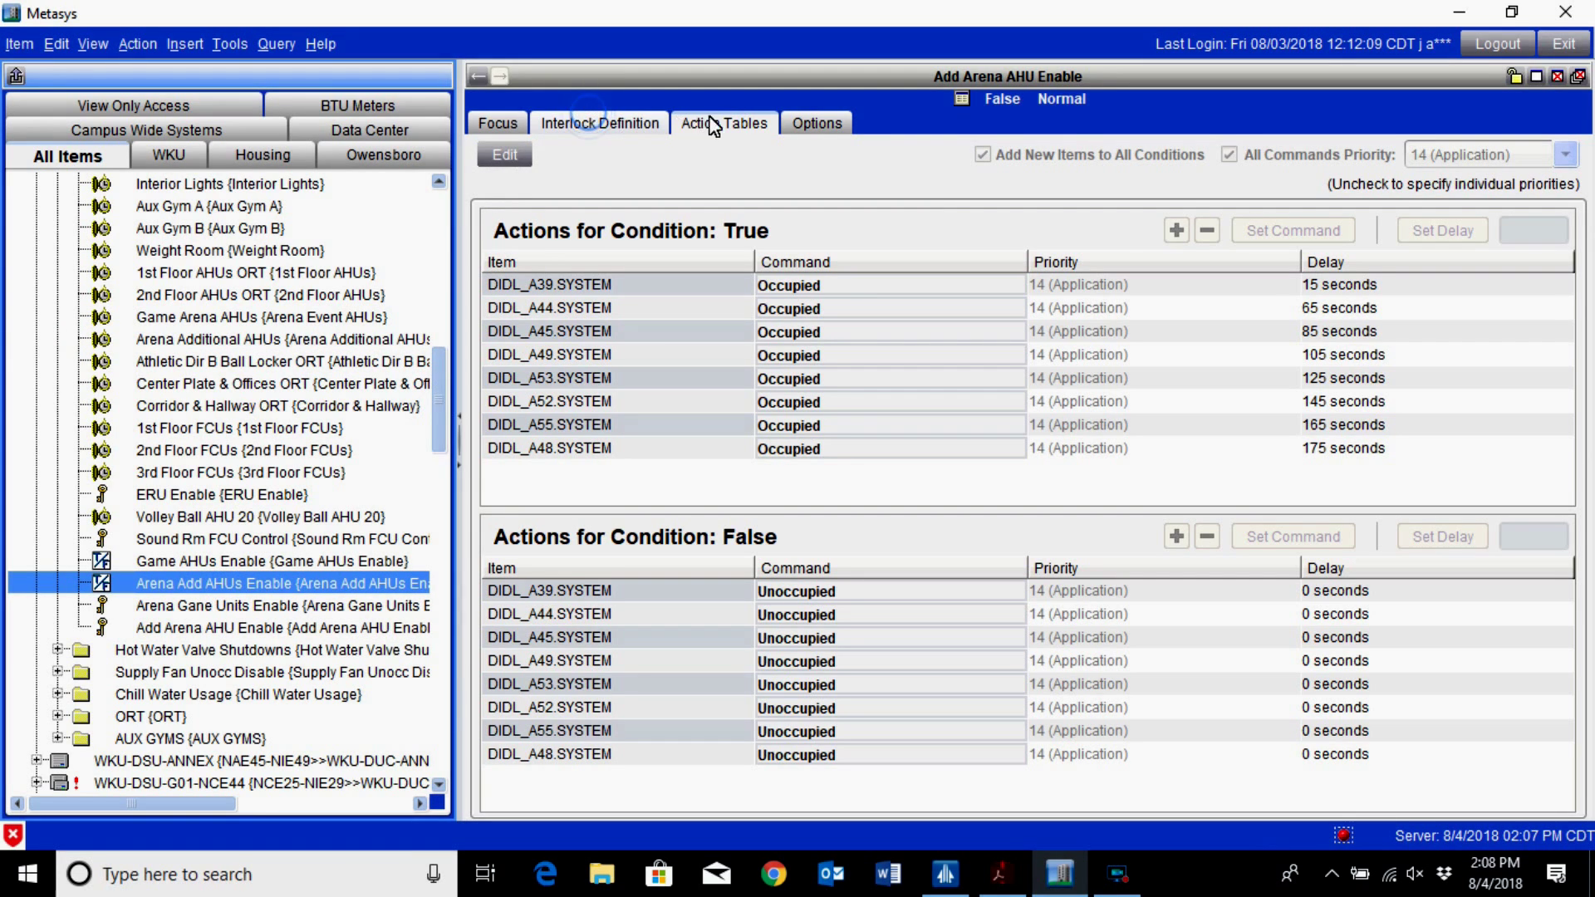
click(660, 126)
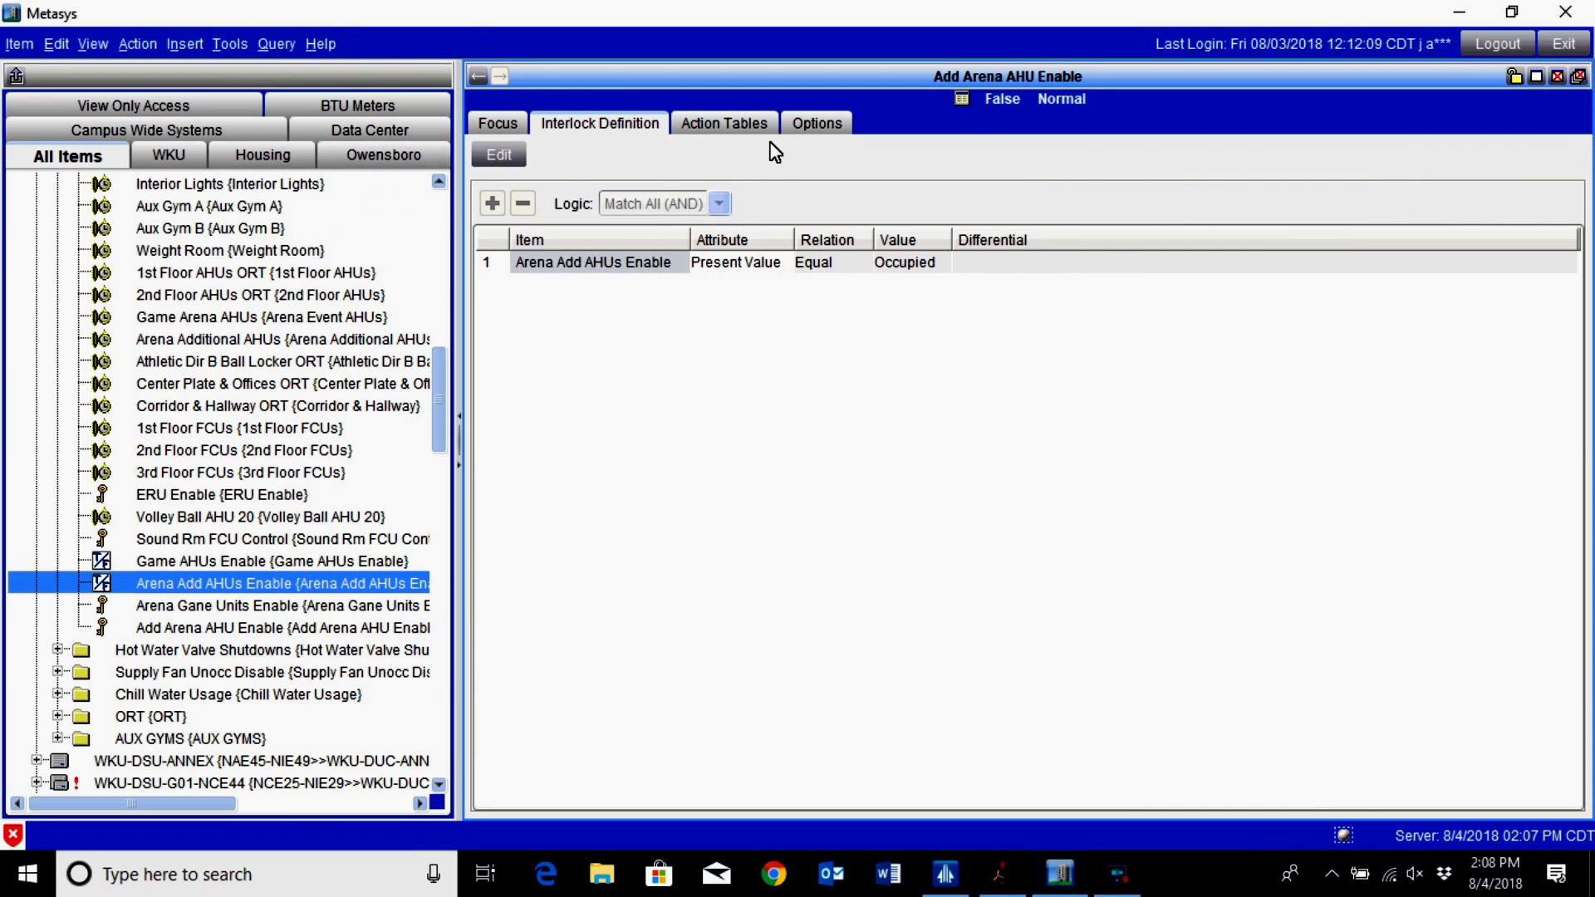
click(711, 126)
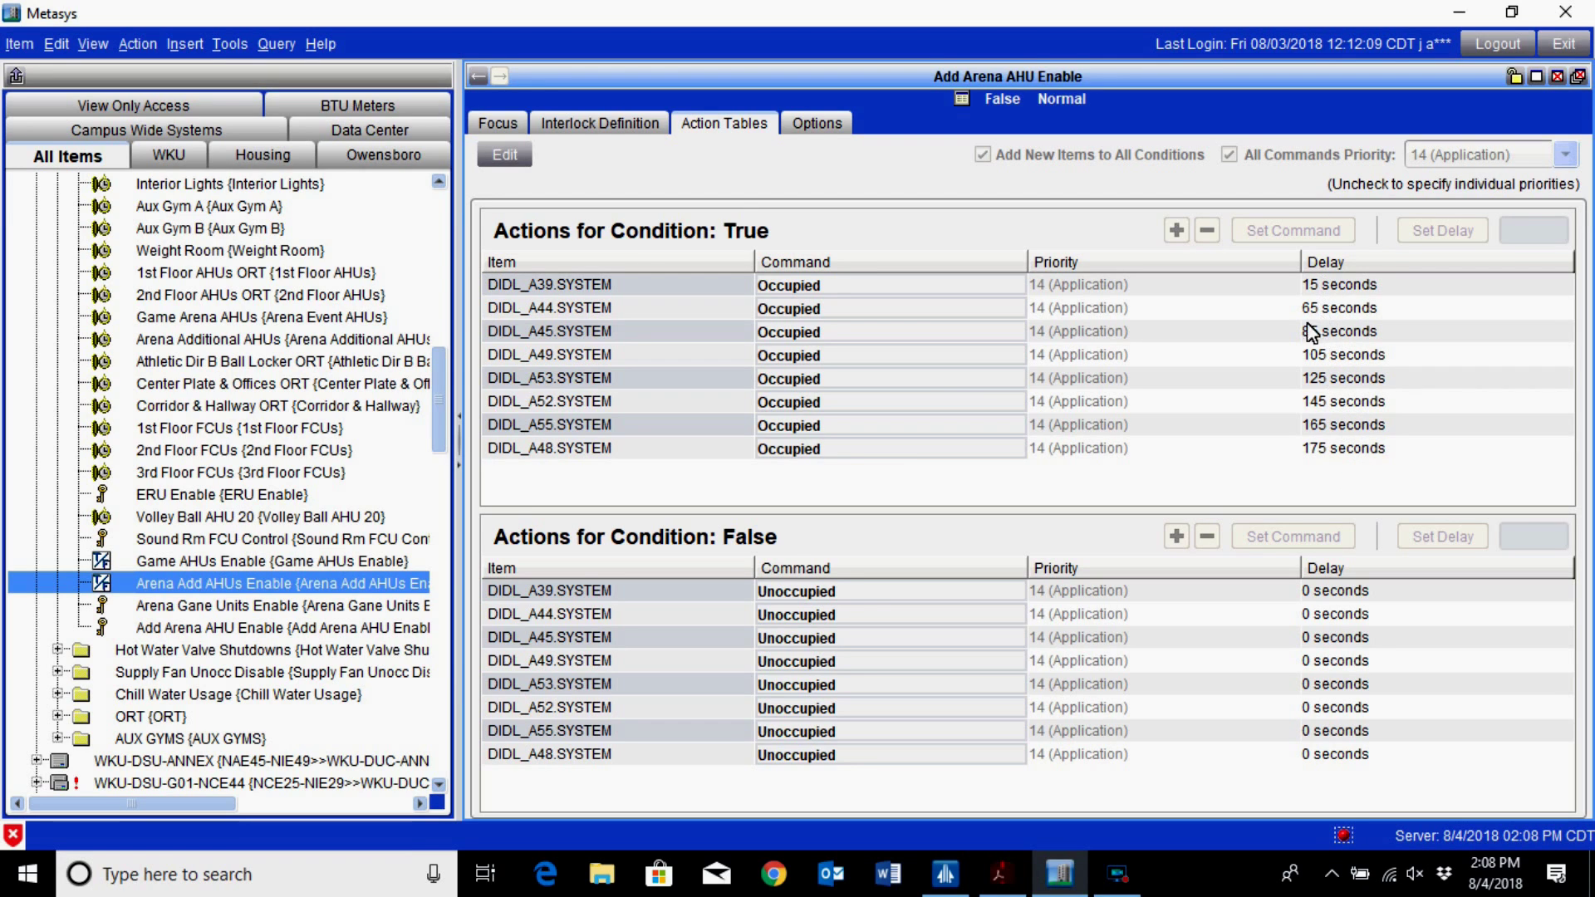
click(269, 607)
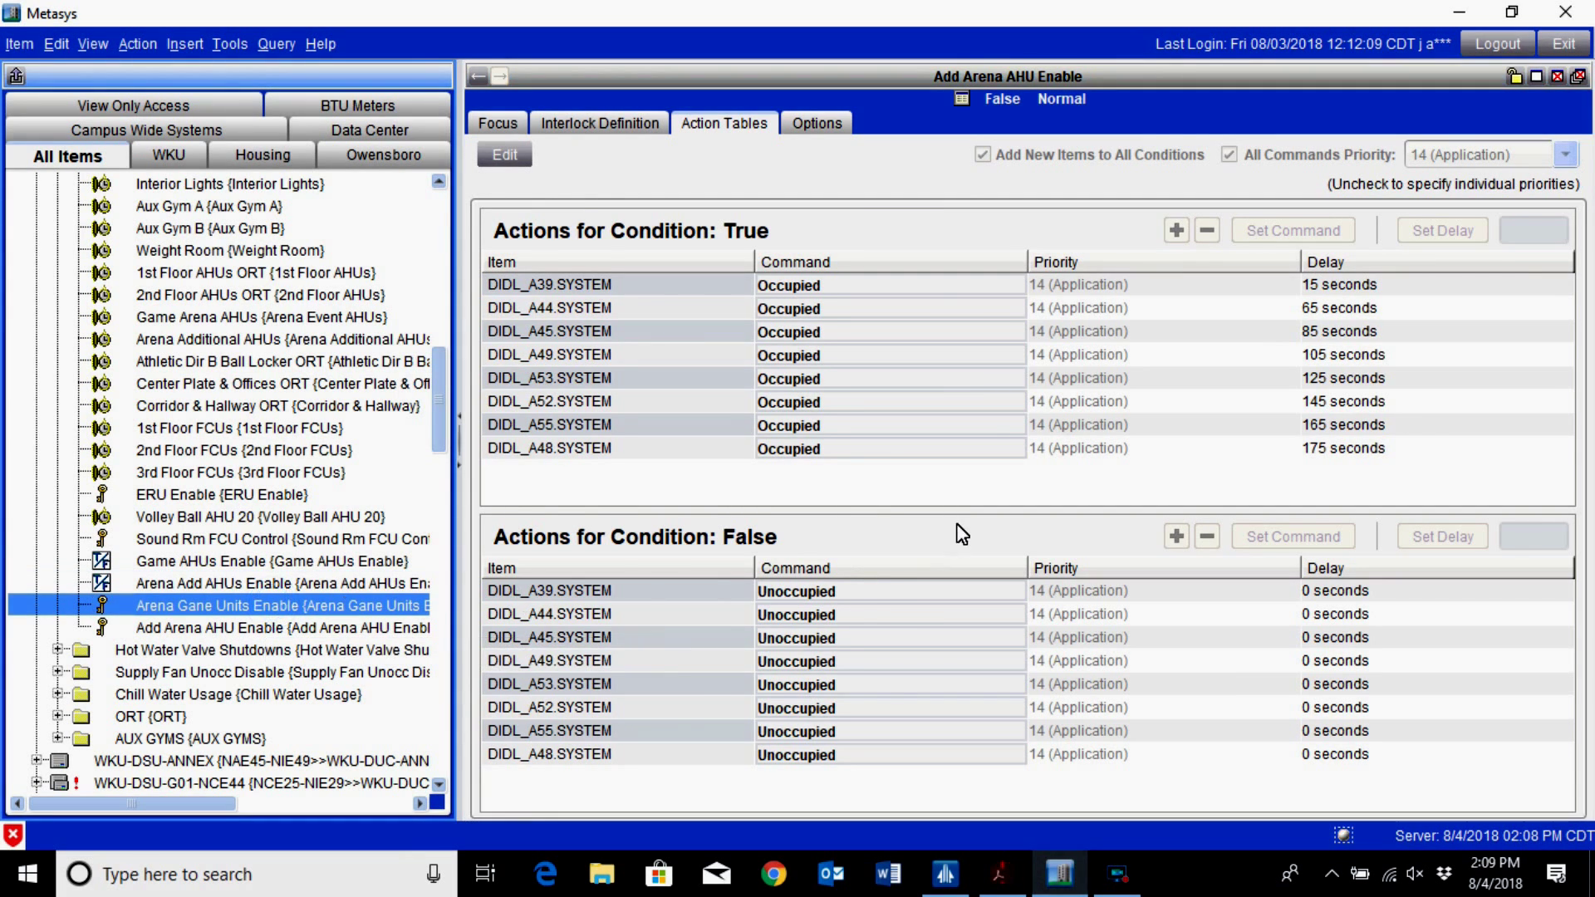
click(763, 122)
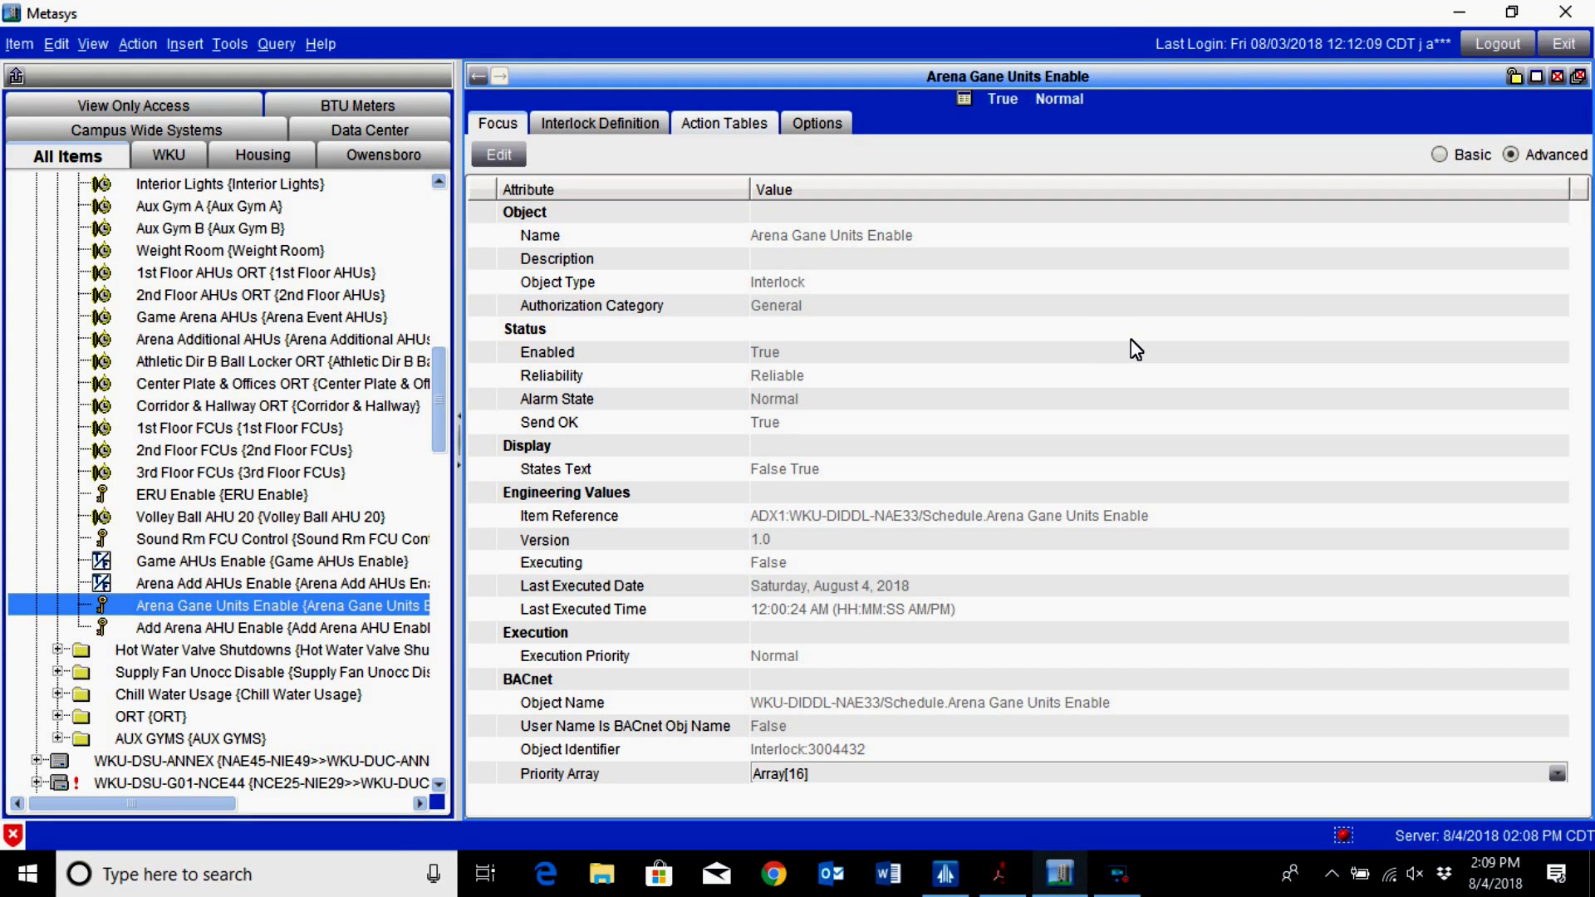
key(ctrl+Page_Down)
key(ctrl+Page_Down)
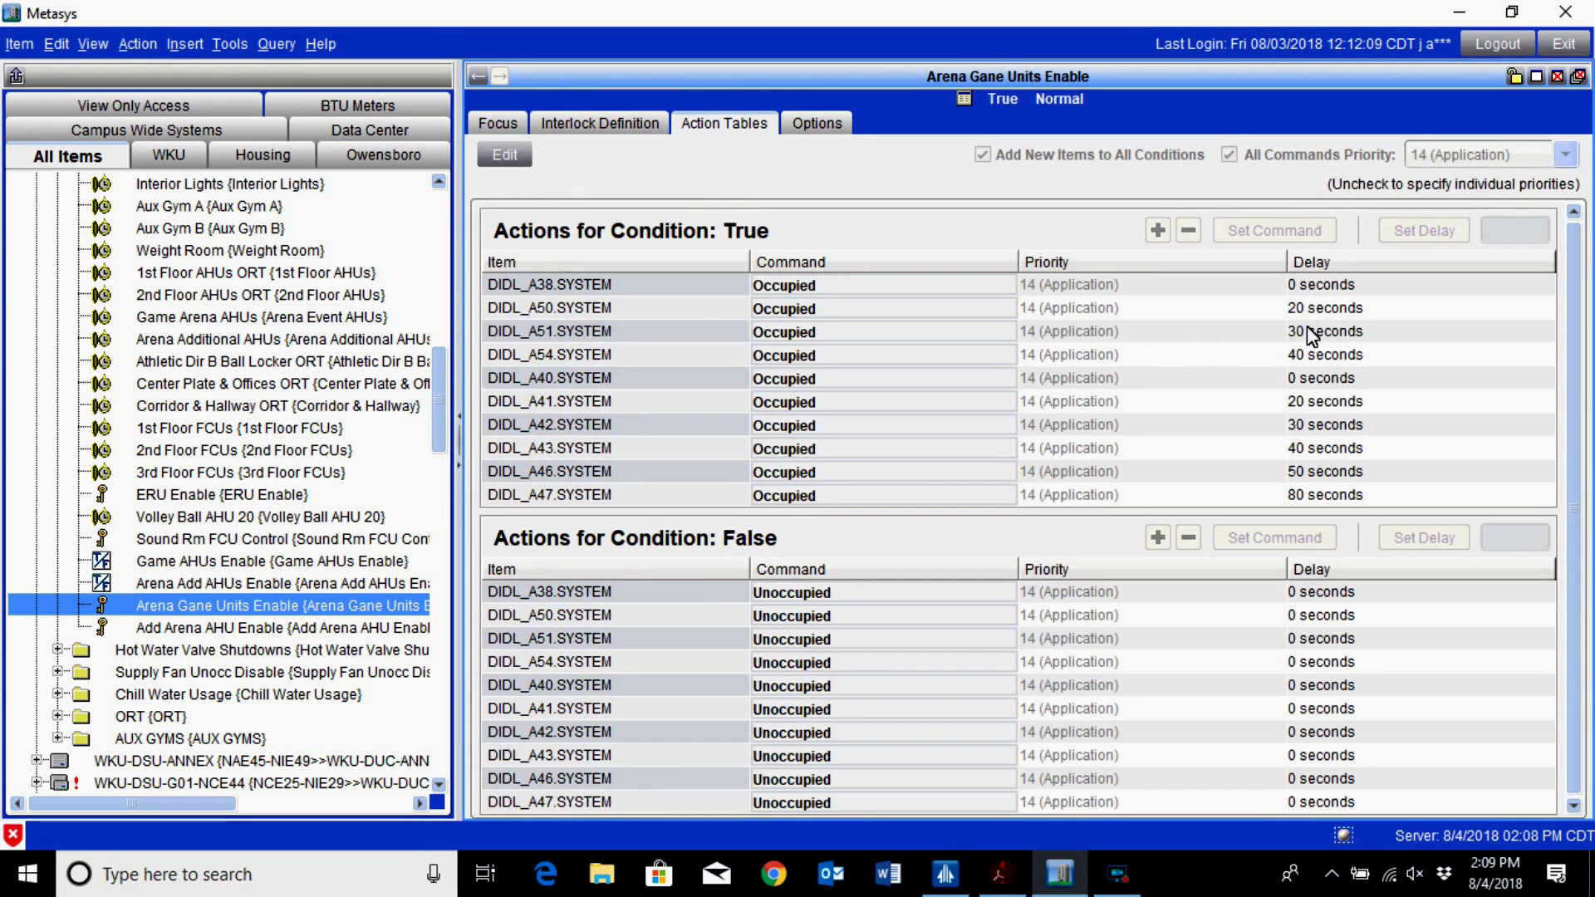